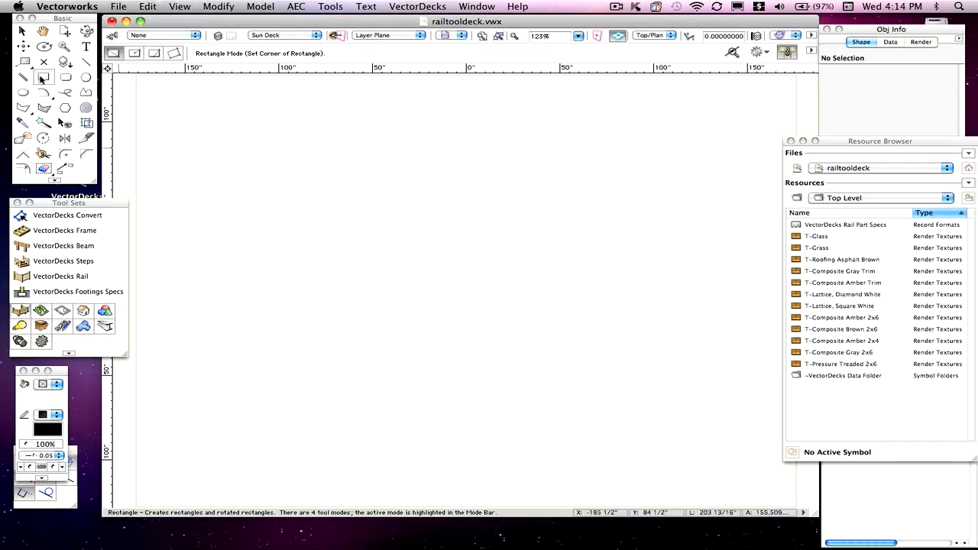
Step: Create a 240" by 144" rectangle on the Sun Deck layer, centered on the drawing origin
double_click(42, 78)
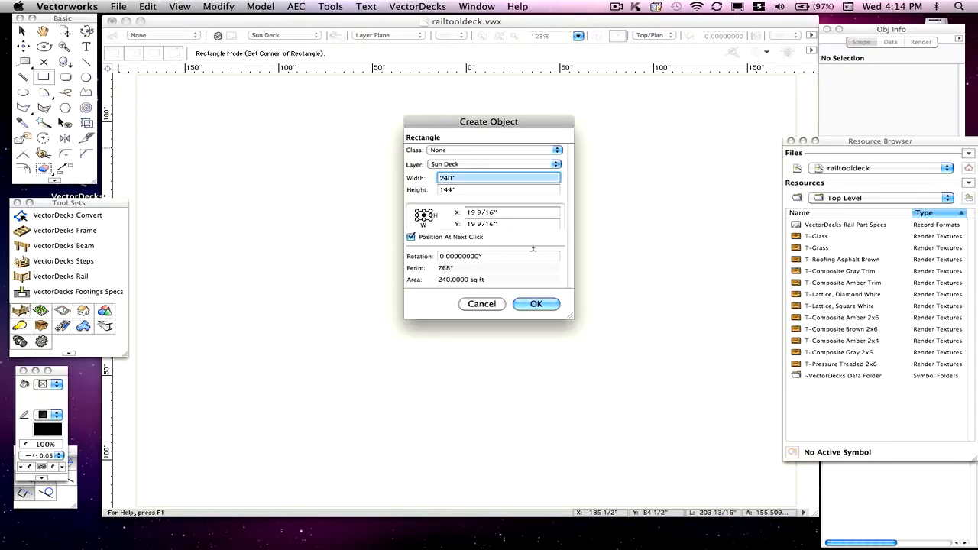
click(535, 304)
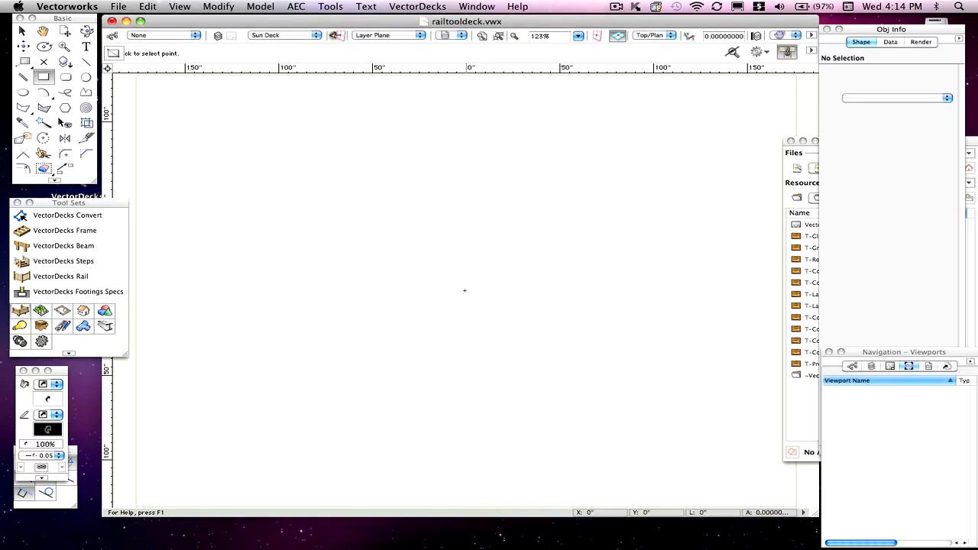
click(466, 290)
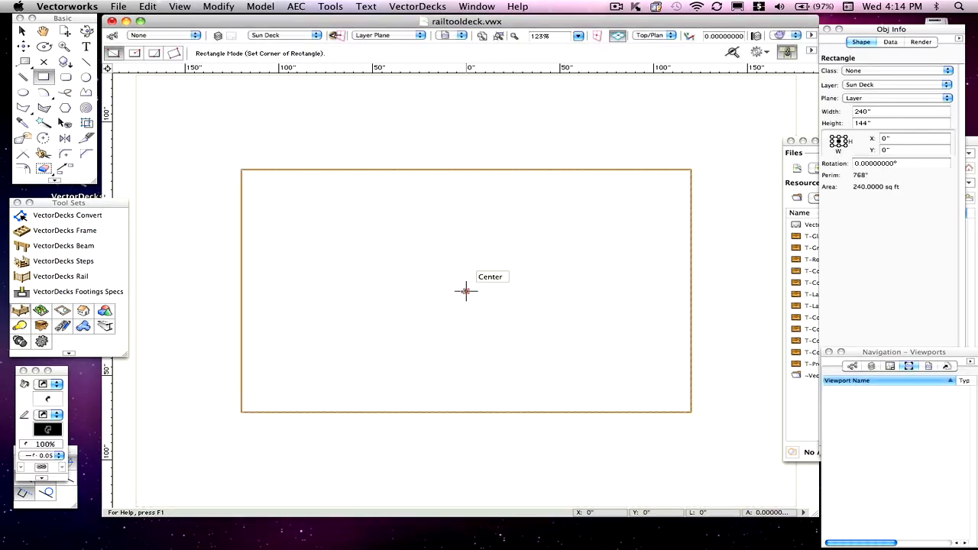
Step: Convert the rectangle into a VectorDecks Frame
click(22, 216)
click(463, 290)
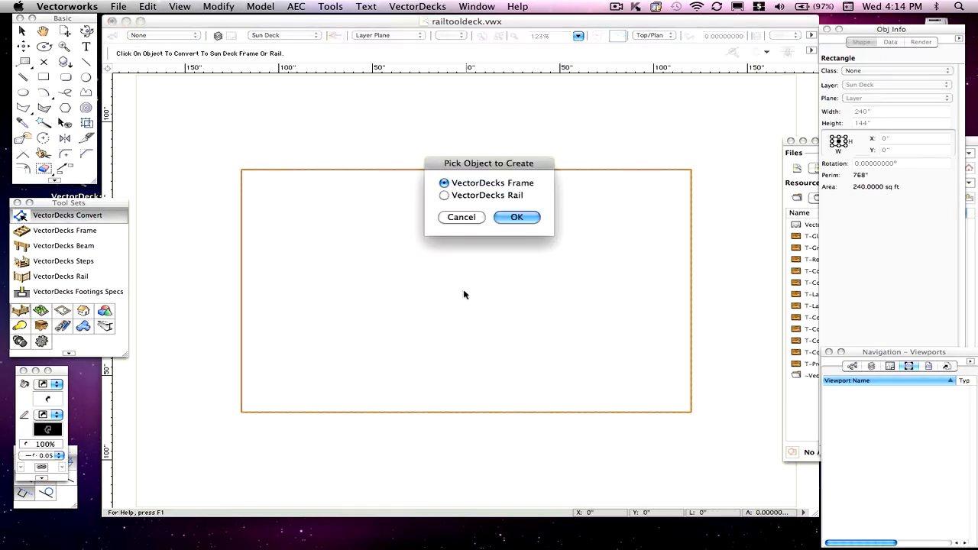
click(518, 219)
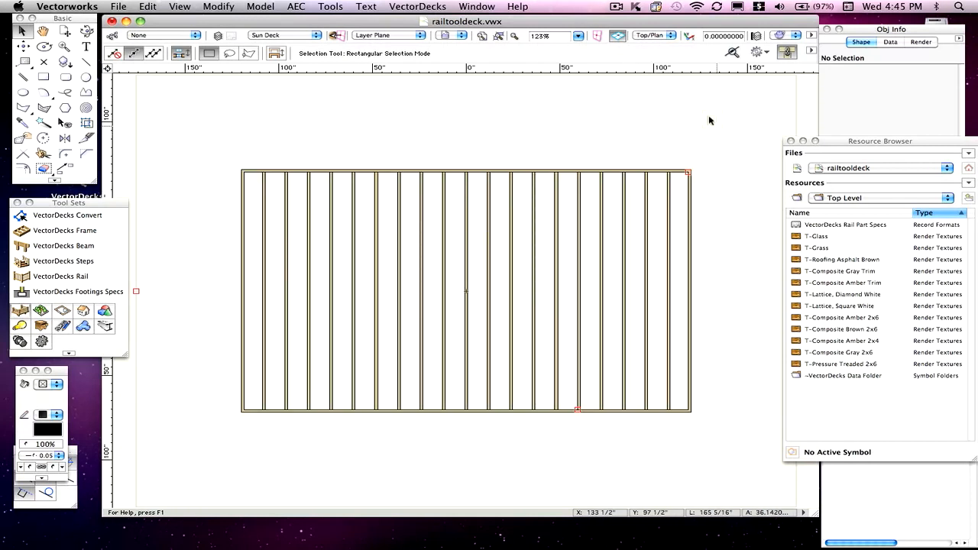
Step: Start a VectorDecks Rail path at the frame's inner upper-right corner and run it 141" down to the inner lower-right corner
click(652, 36)
click(653, 35)
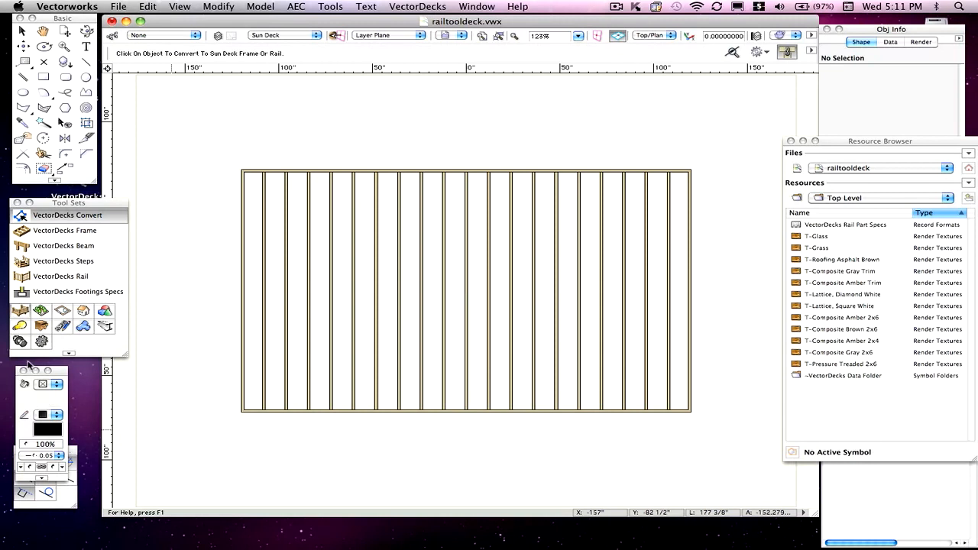
click(23, 277)
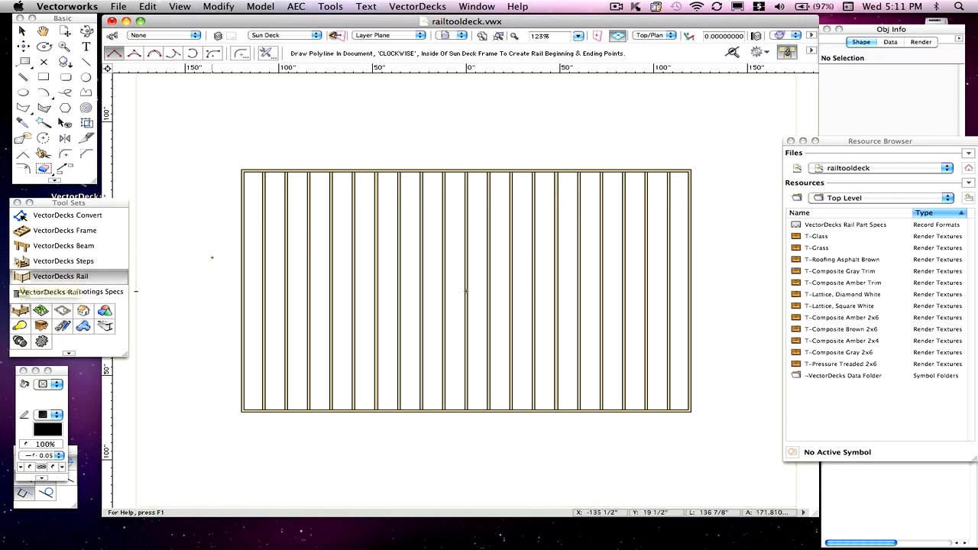
scroll(690, 170, up, 5)
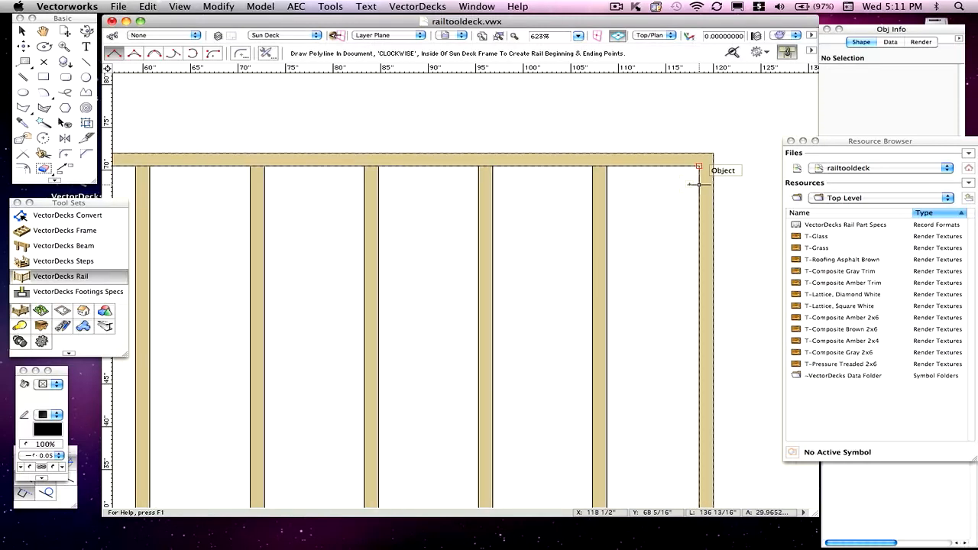
scroll(689, 178, up, 1)
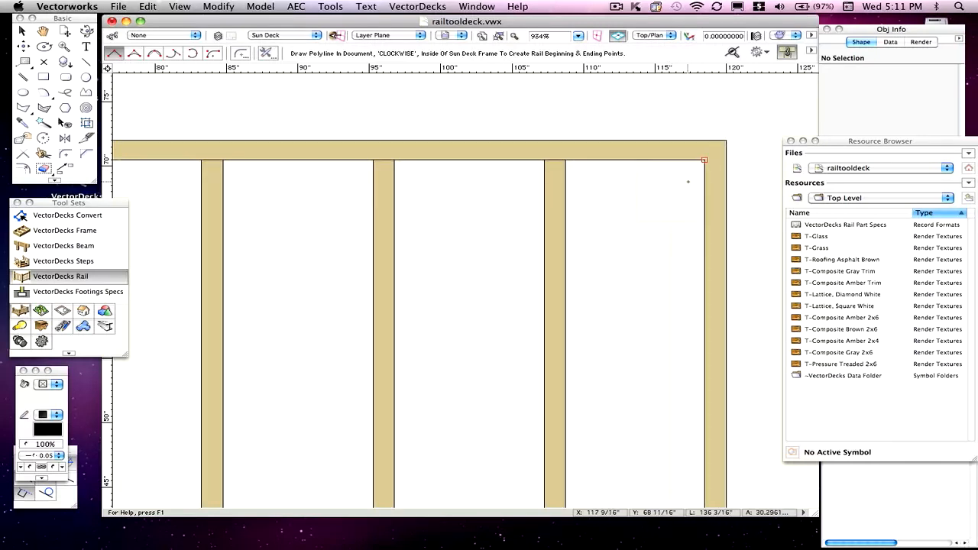
click(704, 161)
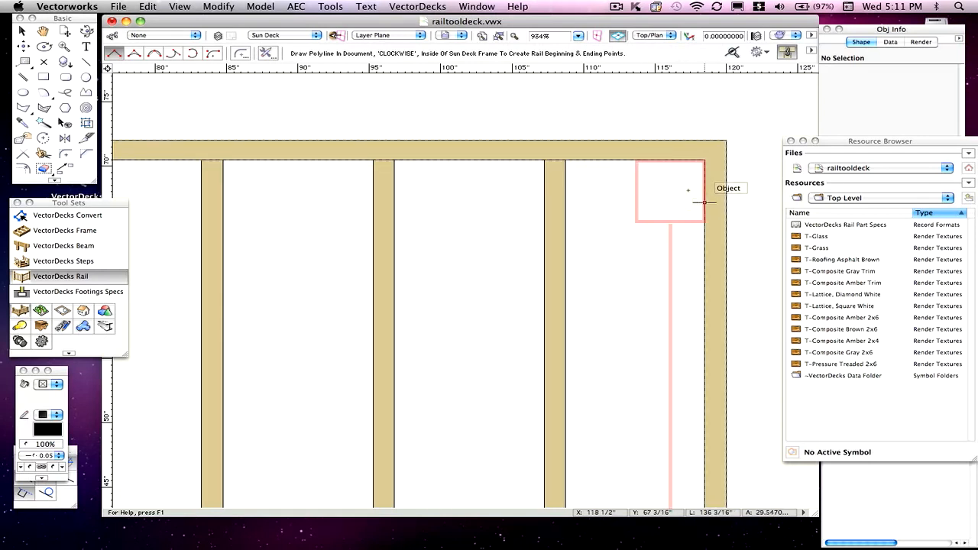
click(704, 160)
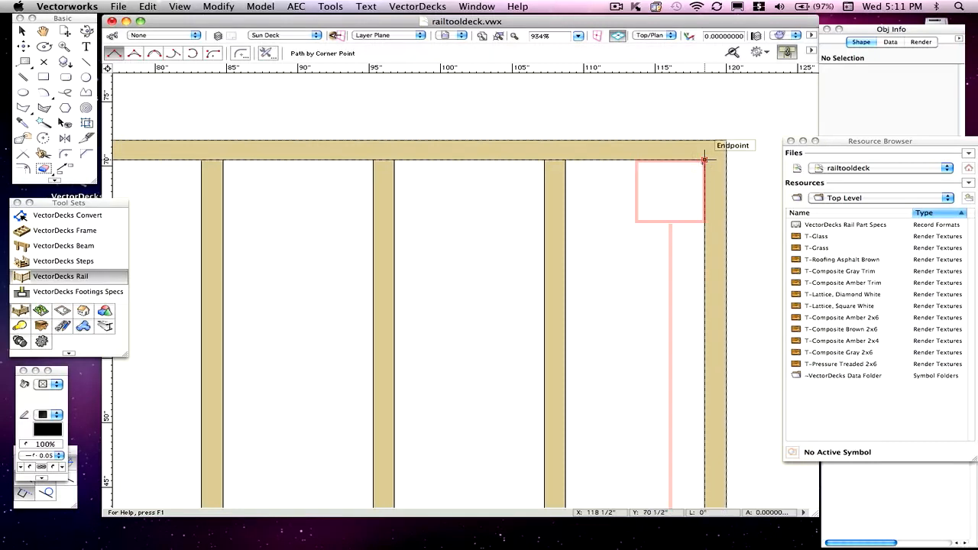
key(super+5)
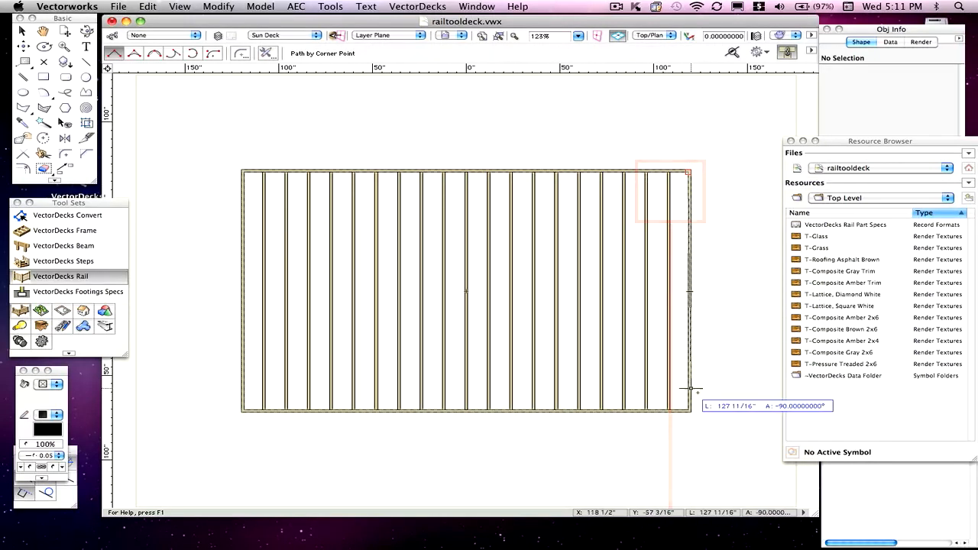
scroll(692, 423, up, 2)
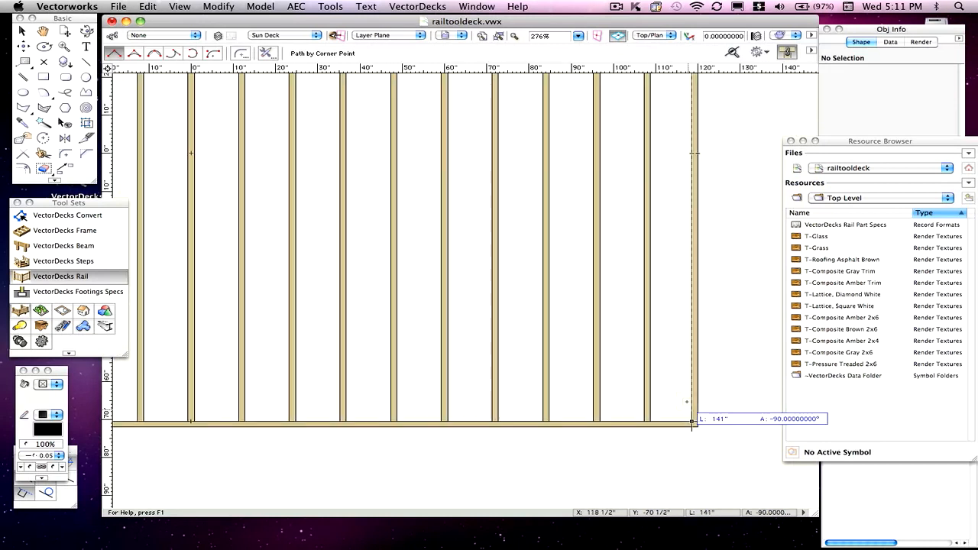
click(693, 422)
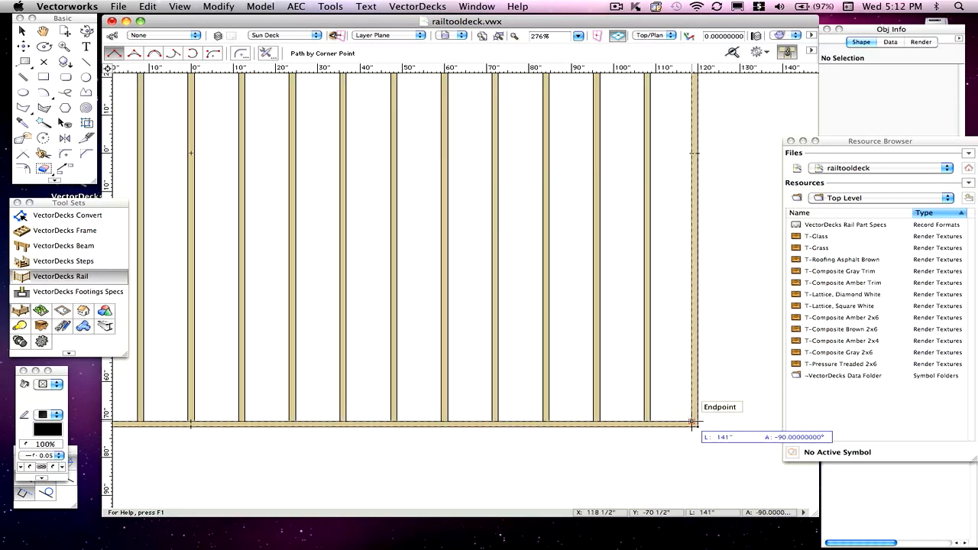
Step: Continue the rail path clockwise to the frame's inner lower-left corner and finish it 141" up at the inner upper-left corner
scroll(165, 395, down, 1)
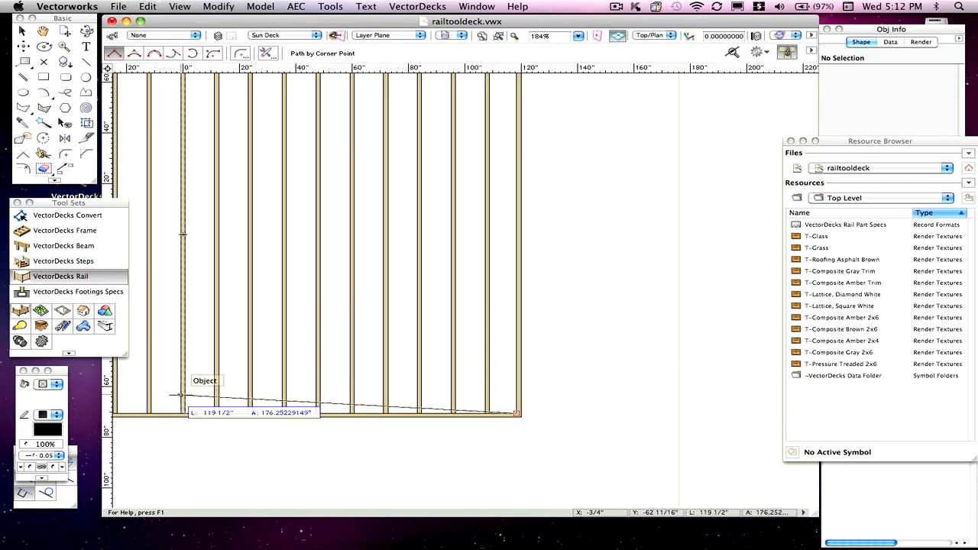
mouse_move(185, 412)
middle_down()
mouse_move(351, 415)
mouse_move(434, 429)
middle_up()
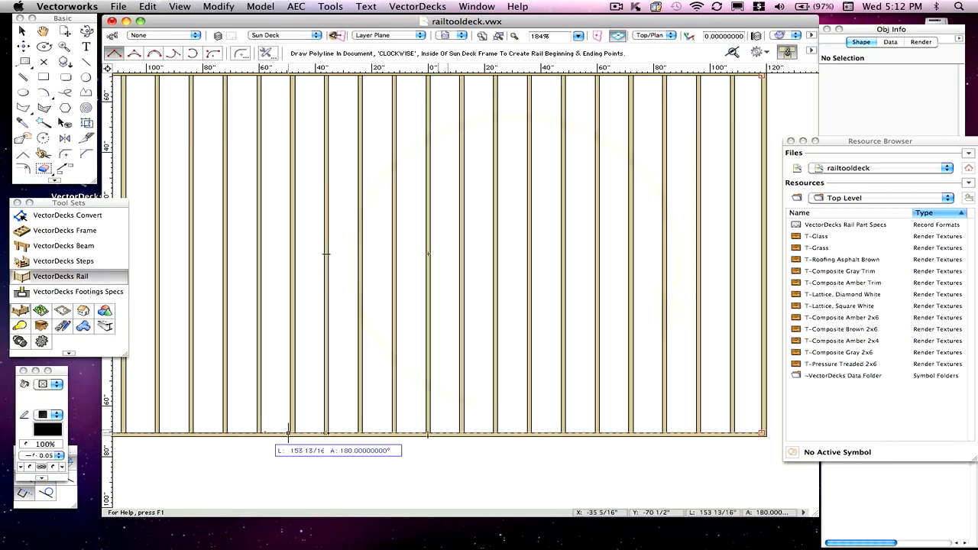
middle_drag(126, 435, 267, 443)
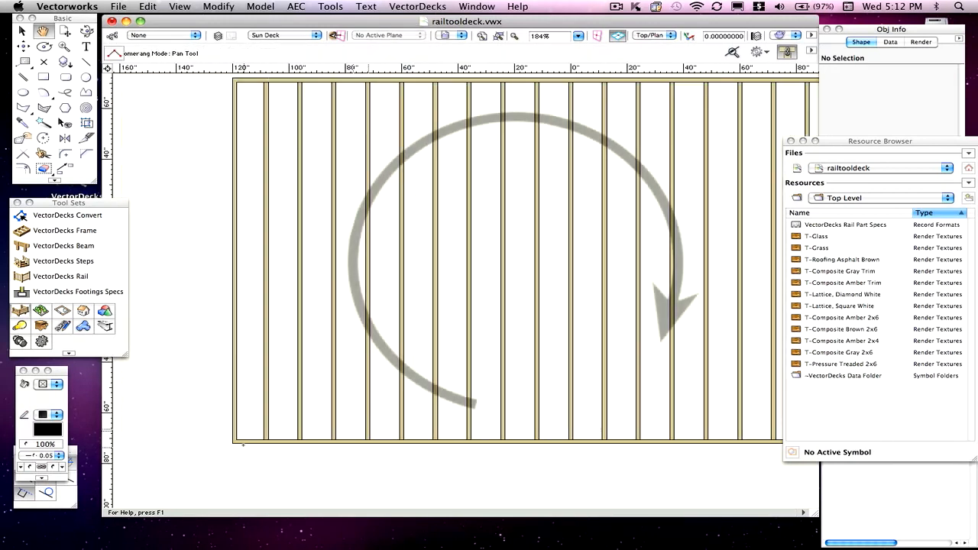
click(236, 441)
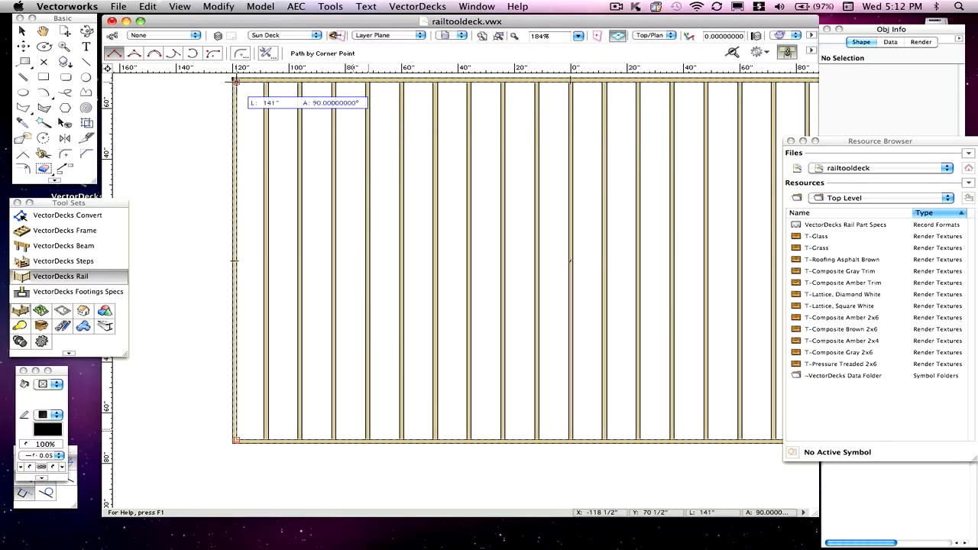
double_click(236, 80)
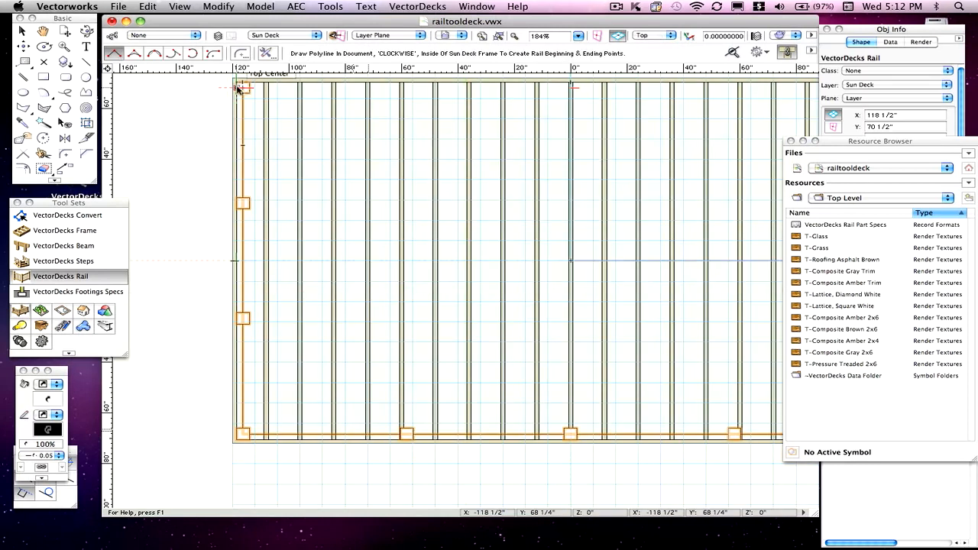
Step: Return to the full Top/Plan view of the deck and remove the clockwise rail from the frame
key(super+4)
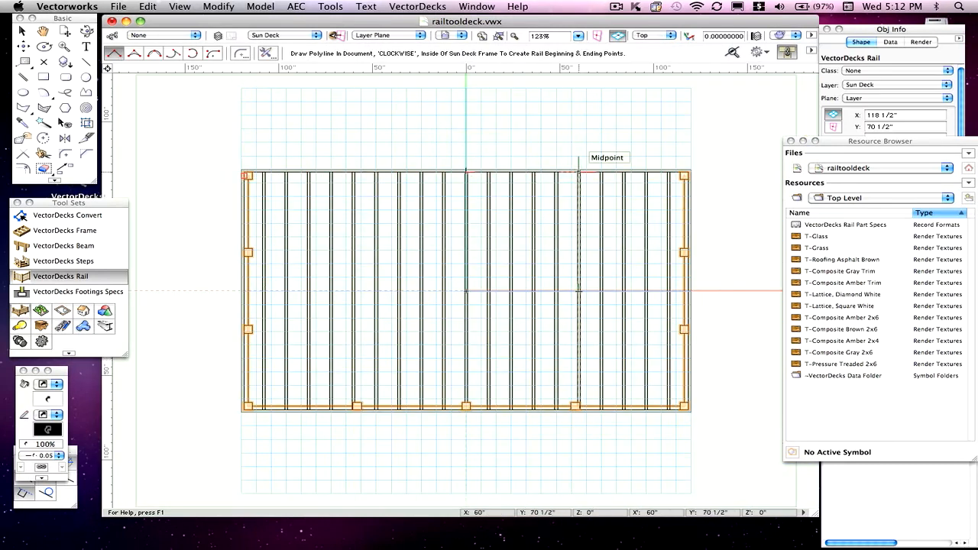
key(super+5)
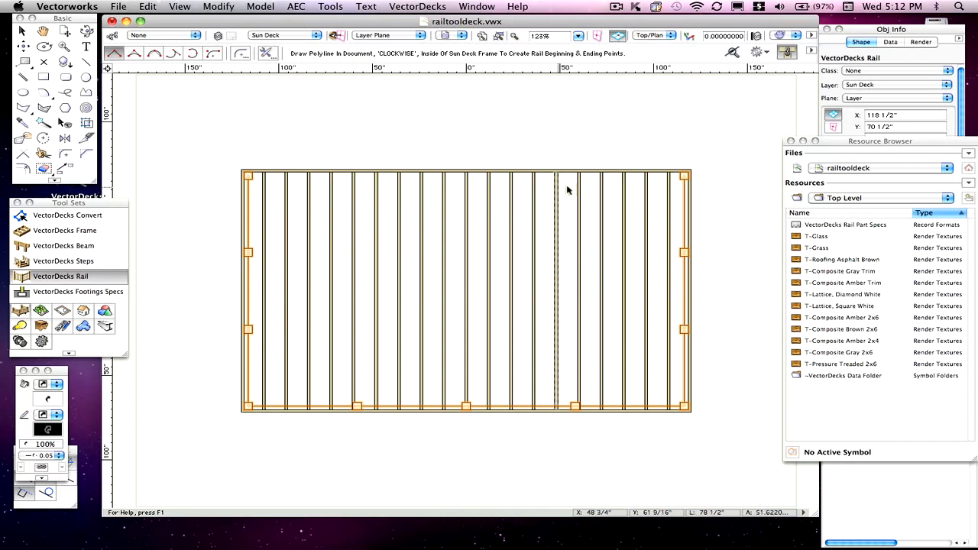
scroll(243, 186, up, 2)
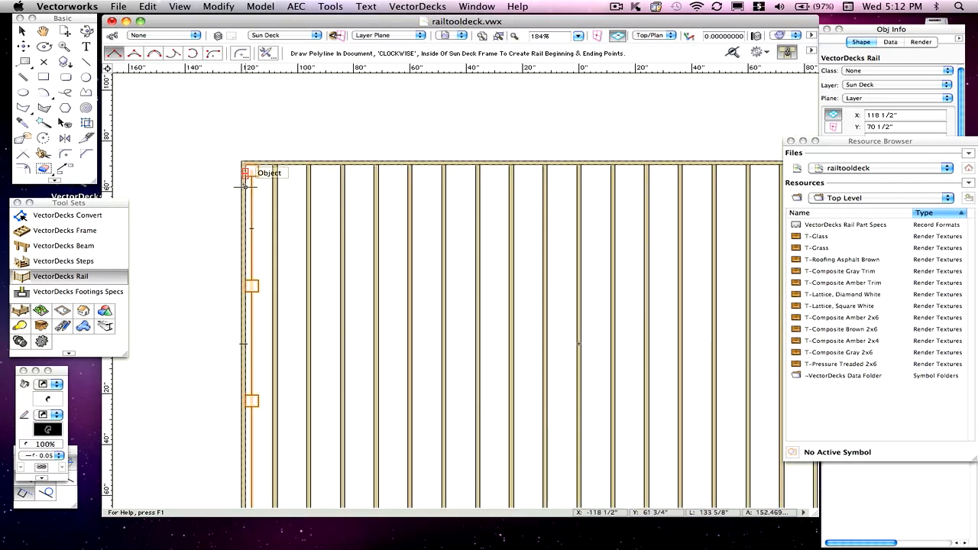
key(super+4)
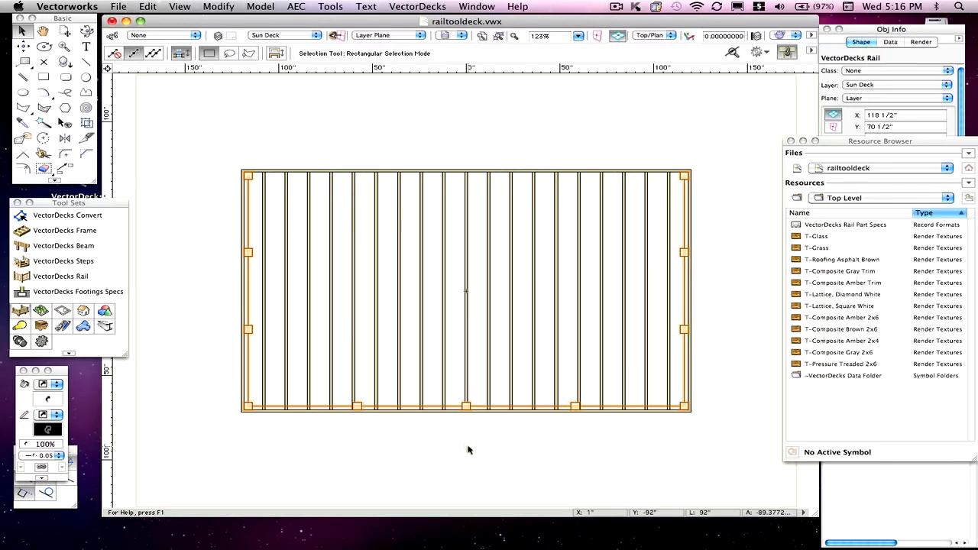
click(219, 235)
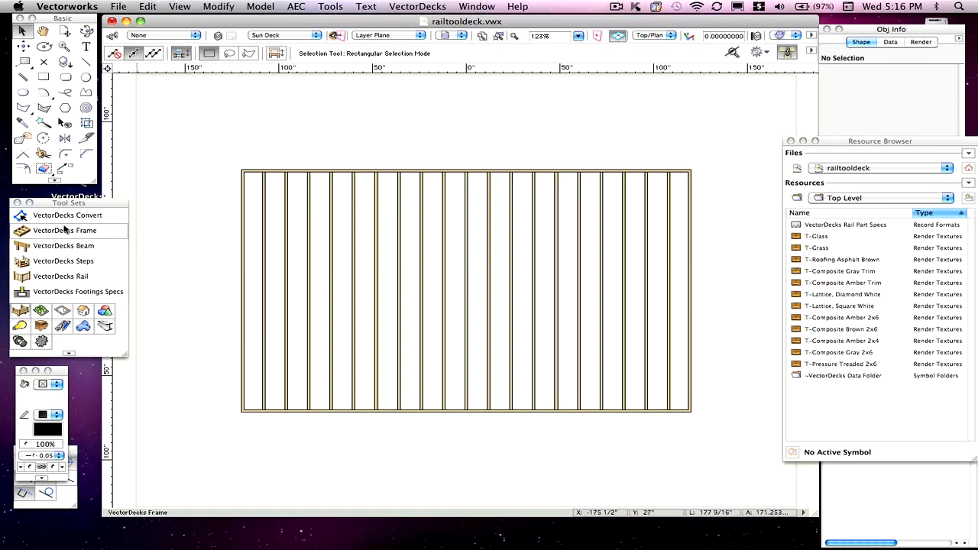
Step: Draw a VectorDecks Rail counterclockwise through the frame's inner corners, from upper-left via lower-left and lower-right to upper-right
click(53, 277)
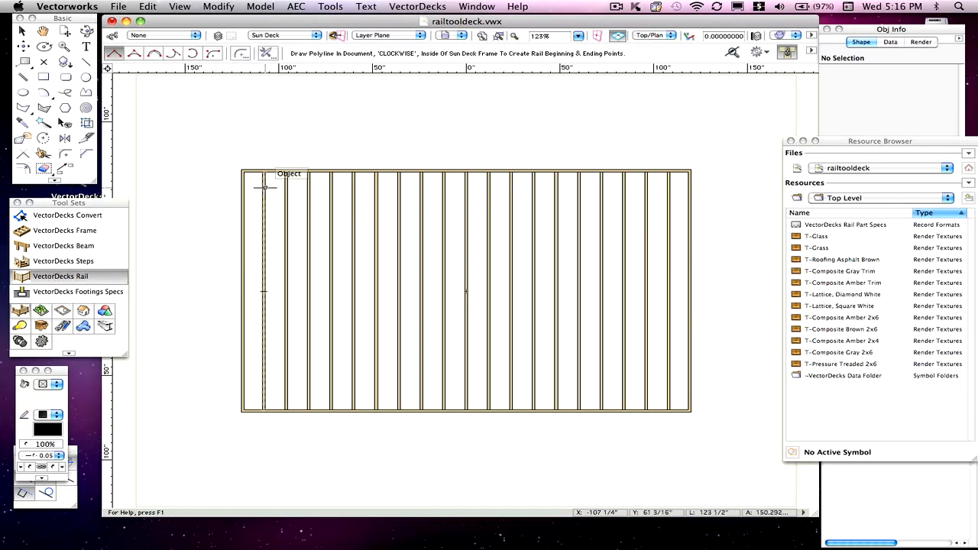
click(243, 171)
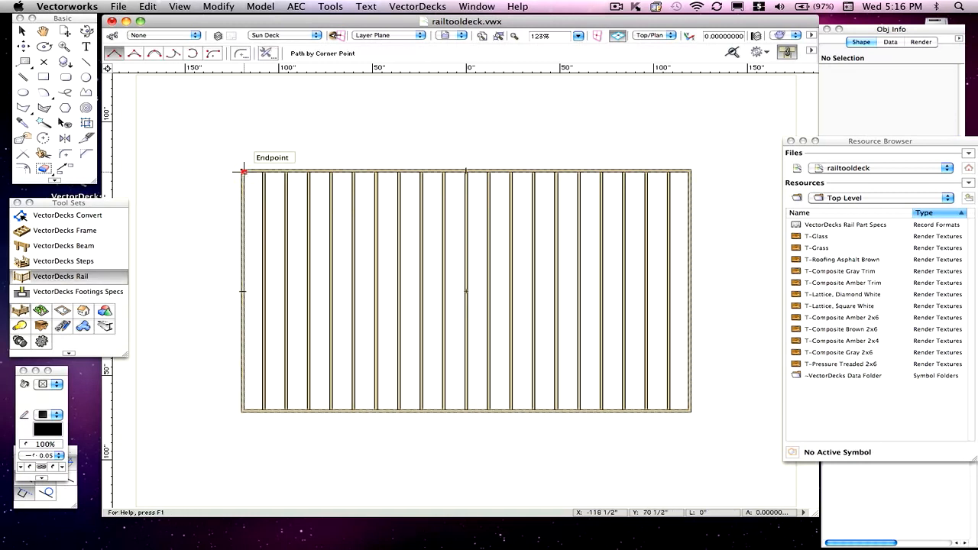
click(243, 410)
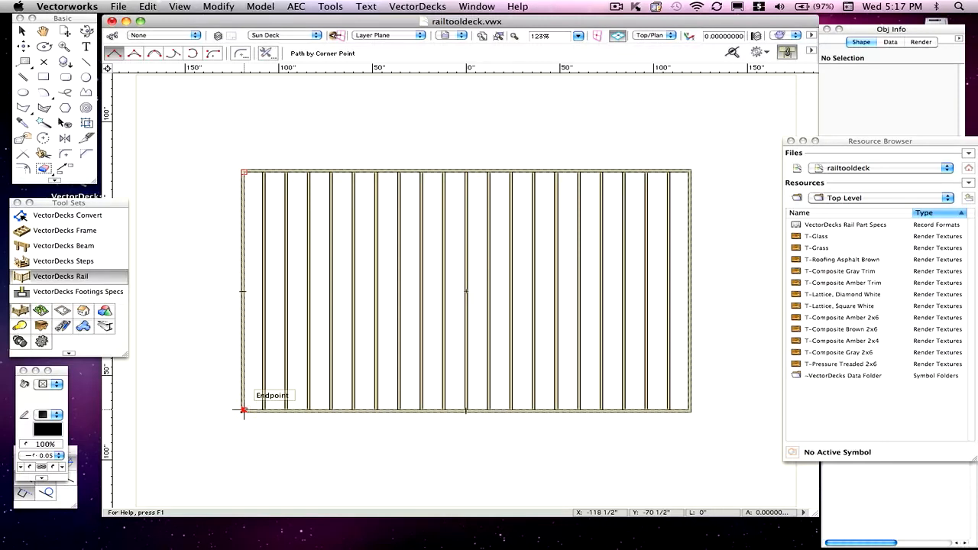
click(690, 409)
double_click(690, 171)
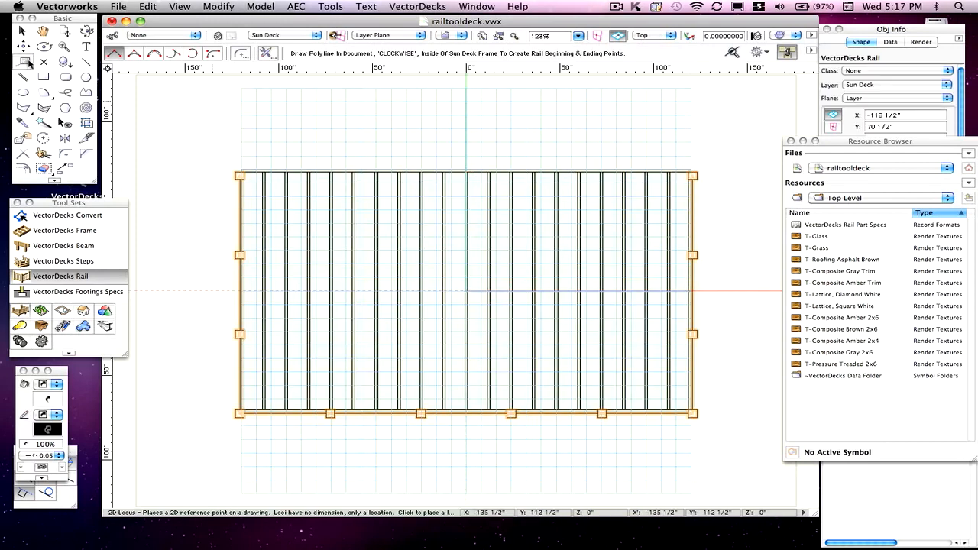
Step: Examine how the rail posts sit relative to the frame edge at the deck's upper-right corner
click(73, 48)
drag(648, 141, 738, 262)
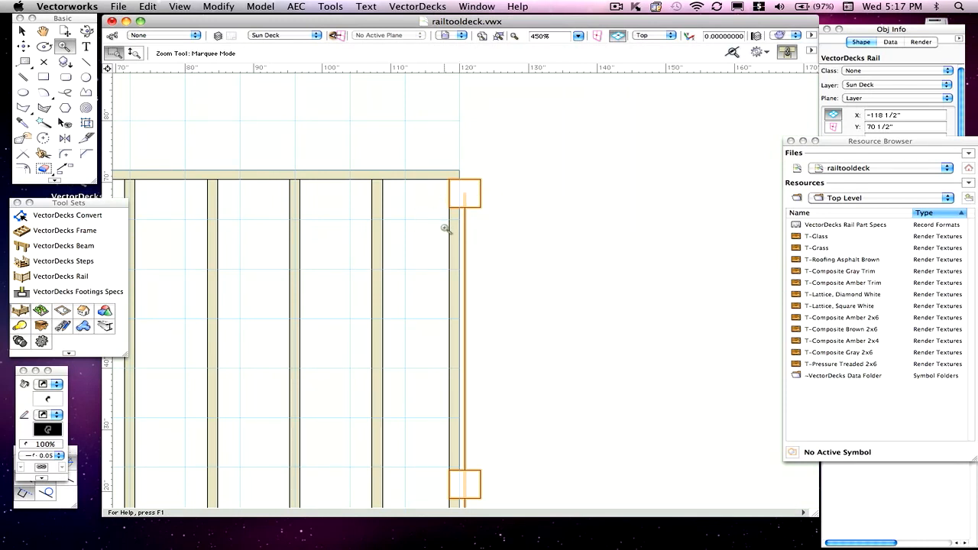
key(super+4)
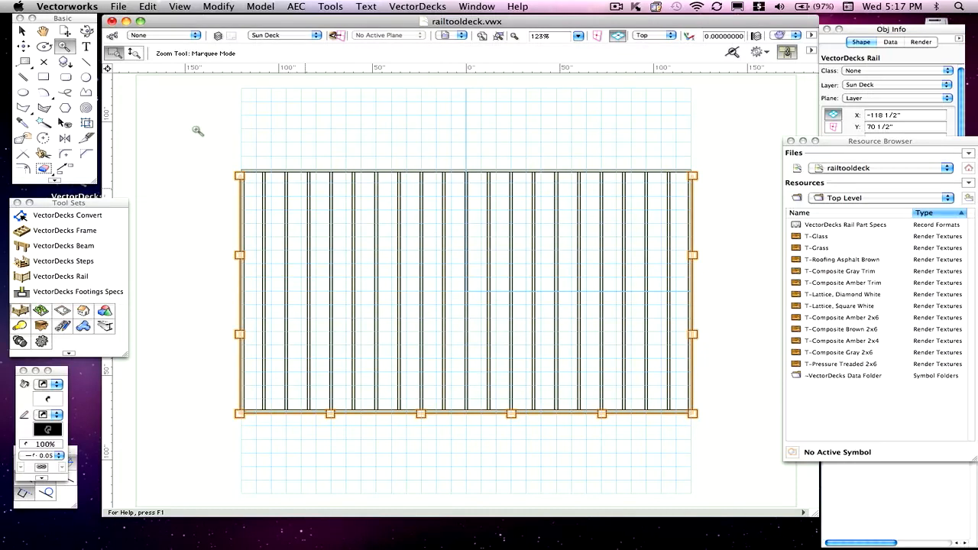
Step: Remove the counterclockwise rail from the frame and switch back to the Top/Plan view
click(22, 30)
click(468, 118)
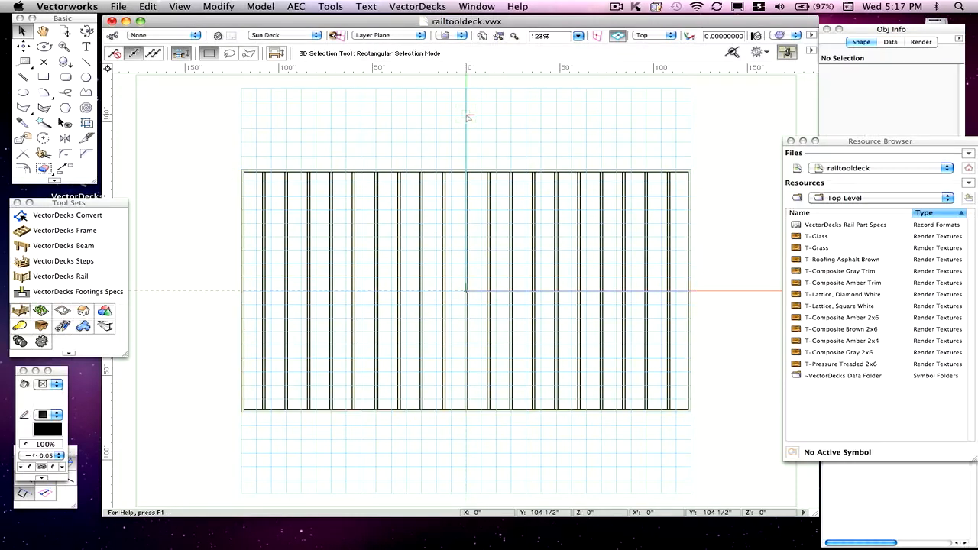
key(F5)
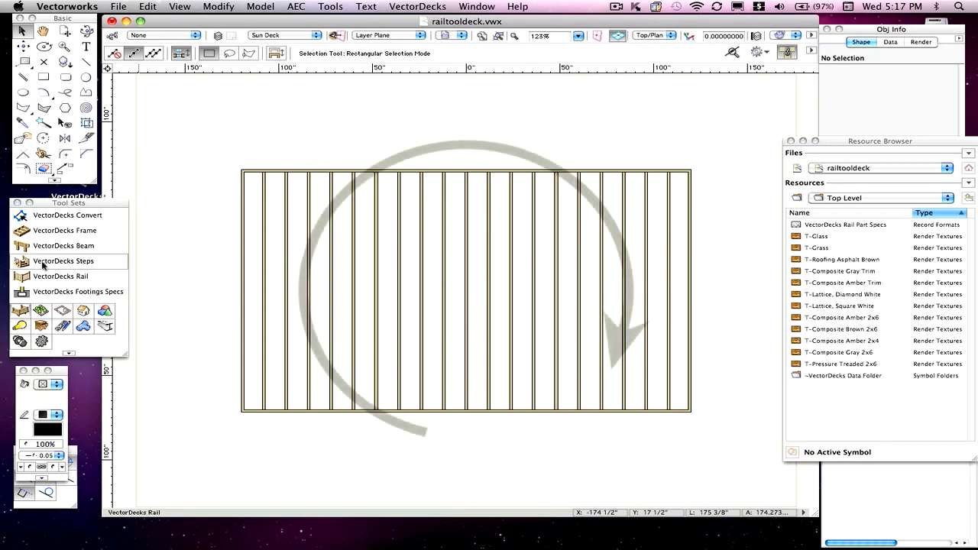
Step: Draw a VectorDecks Rail clockwise through the frame's inner corners, from upper-right via lower-right and lower-left to upper-left
click(47, 276)
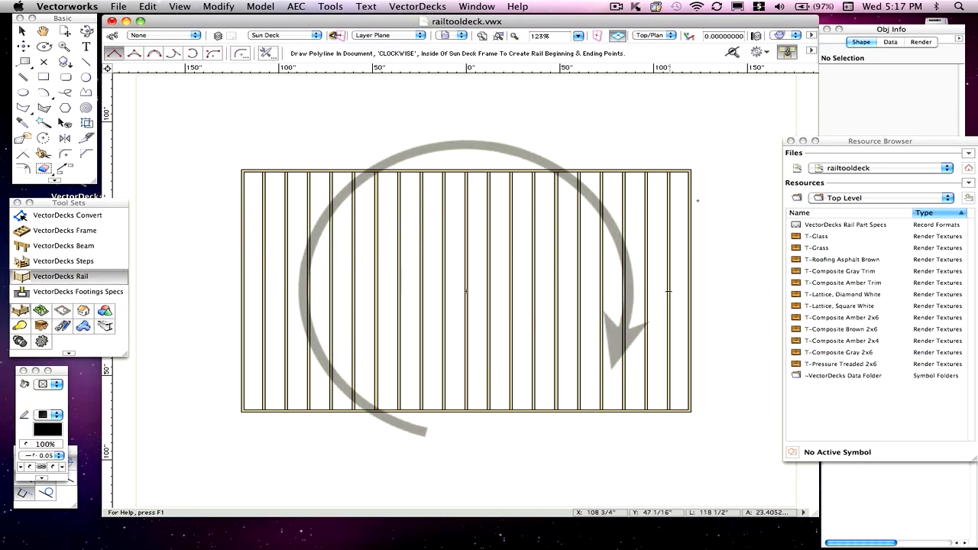
click(688, 171)
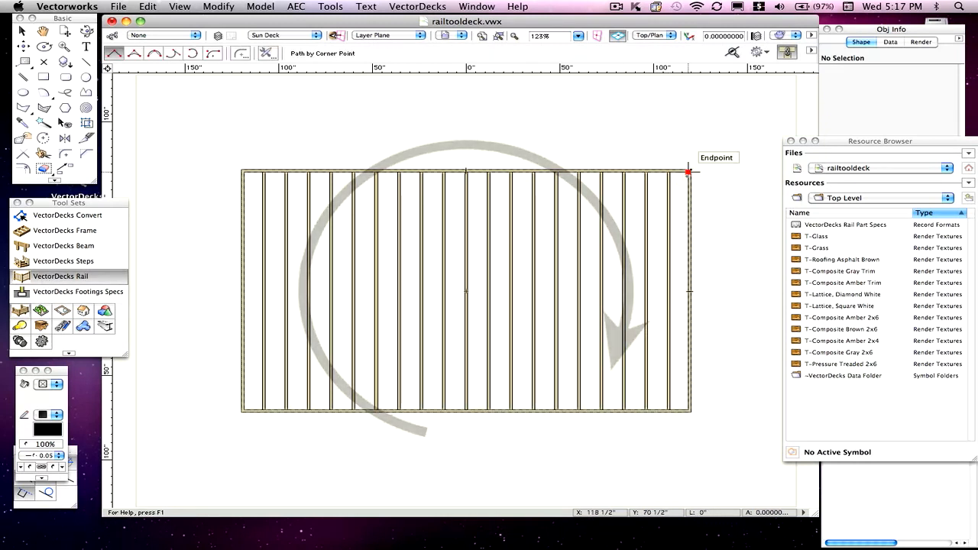
click(688, 410)
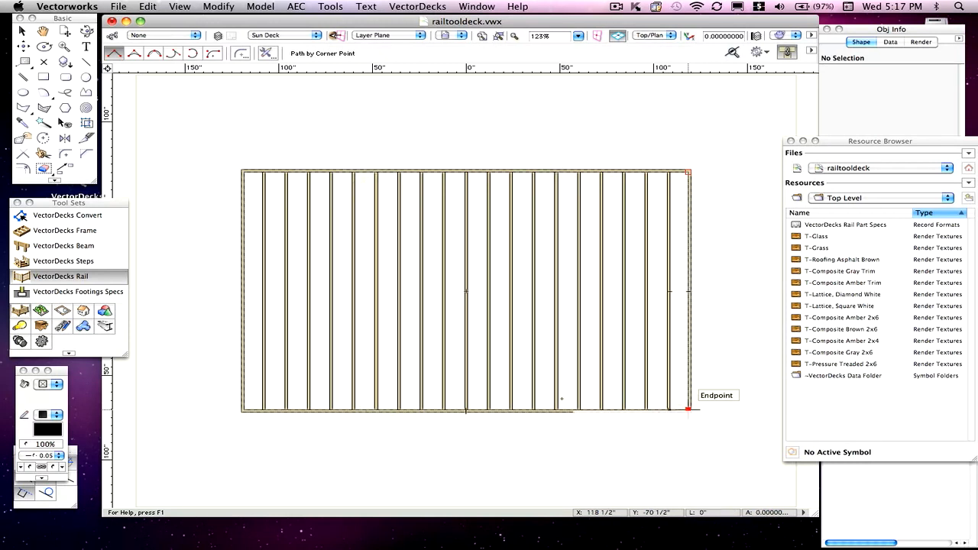
click(243, 410)
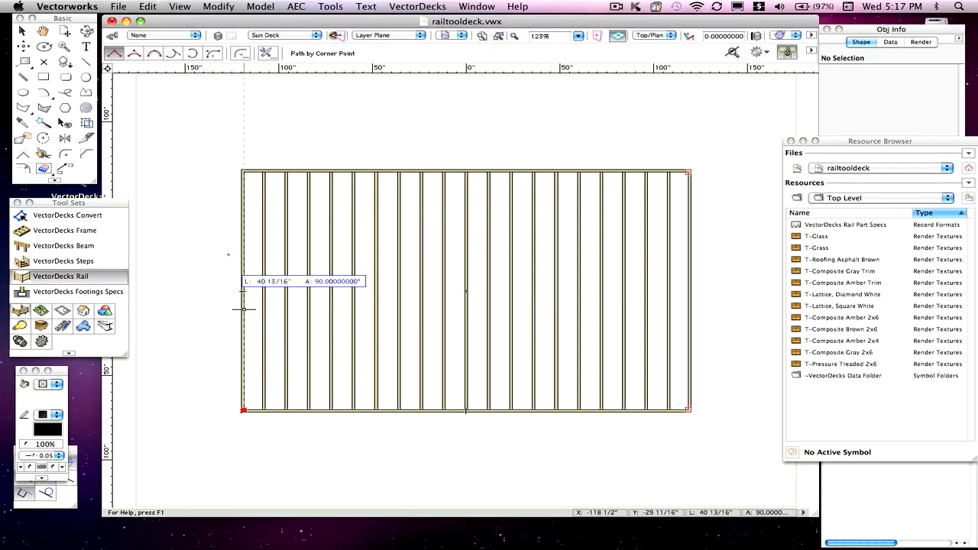
double_click(244, 171)
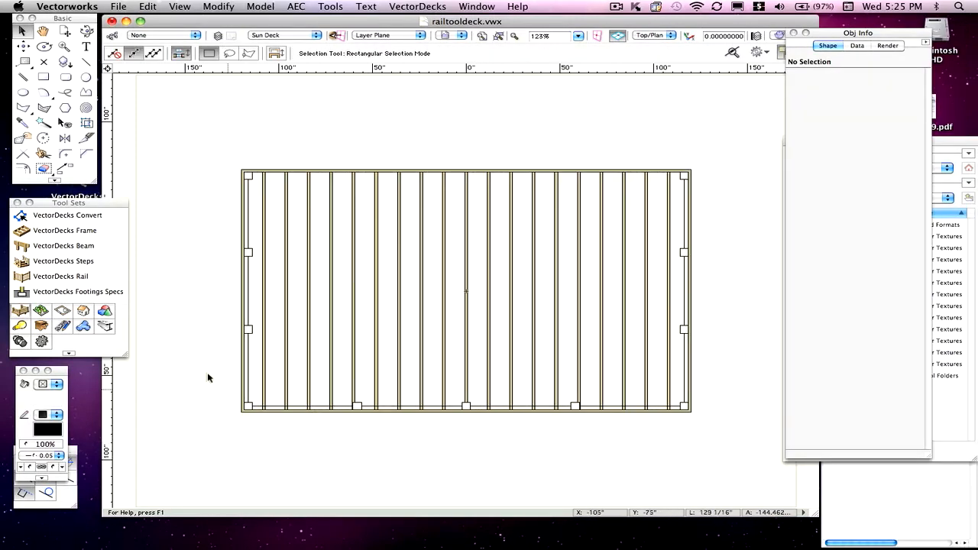
Step: Reshape the rail by moving its starting vertex down to Y 9 1/16", and return that vertex to the frame's upper-right inner corner
click(681, 252)
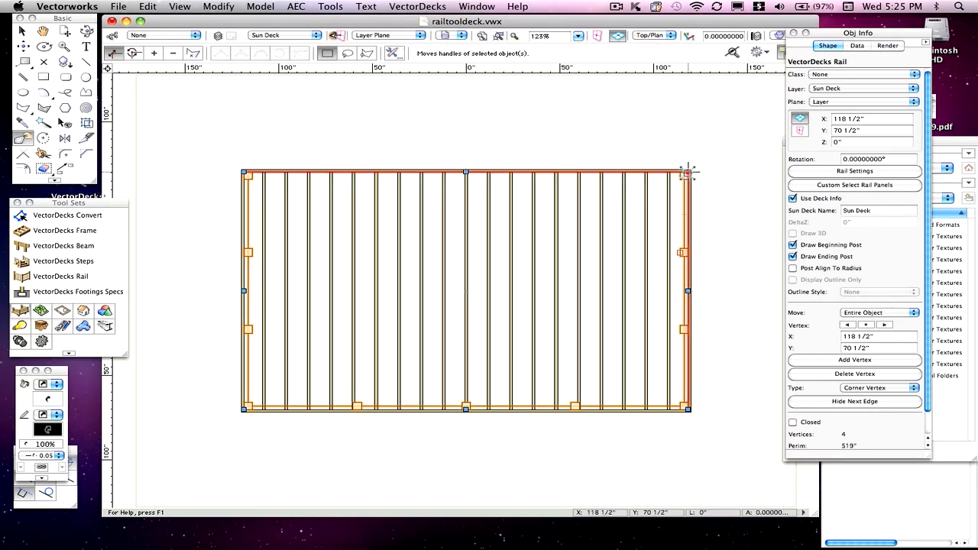
drag(688, 173, 687, 275)
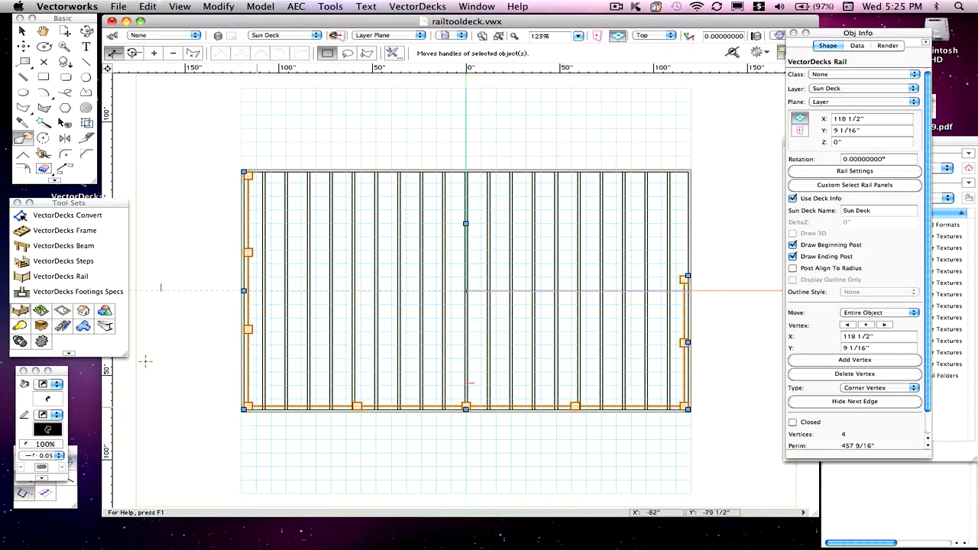
drag(686, 278, 687, 276)
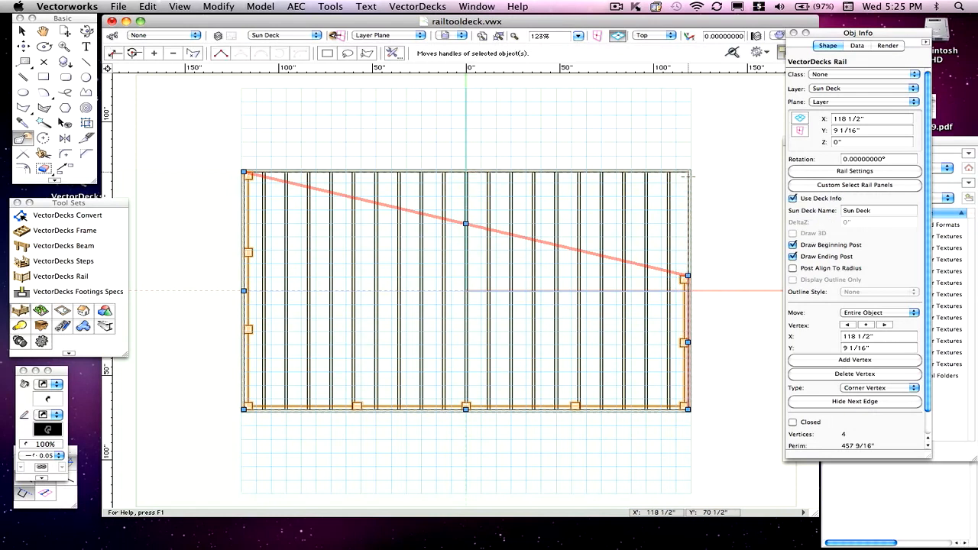
drag(688, 175, 687, 173)
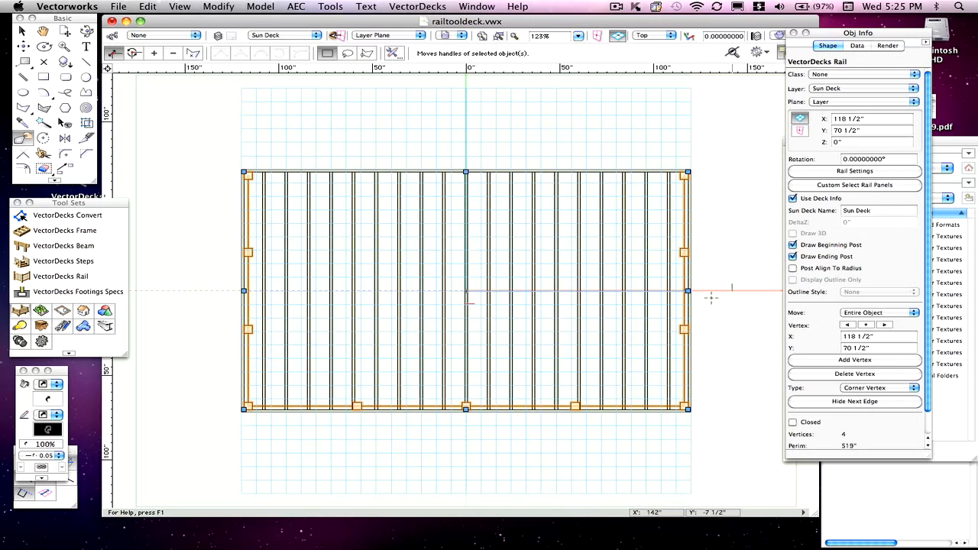
Step: Edit the rail's path, chamfering both lower corners by 24" with the lines trimmed, and exit the path
right_click(686, 256)
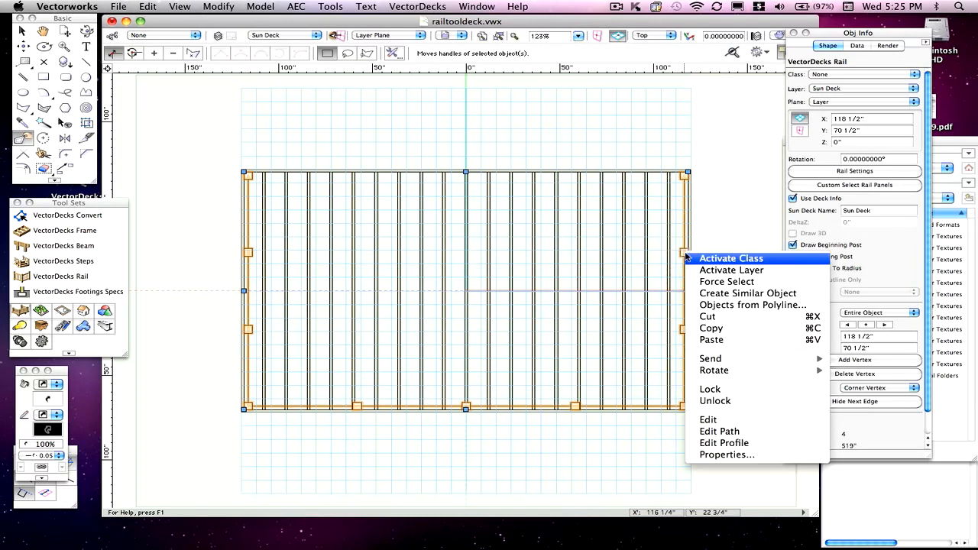
click(750, 434)
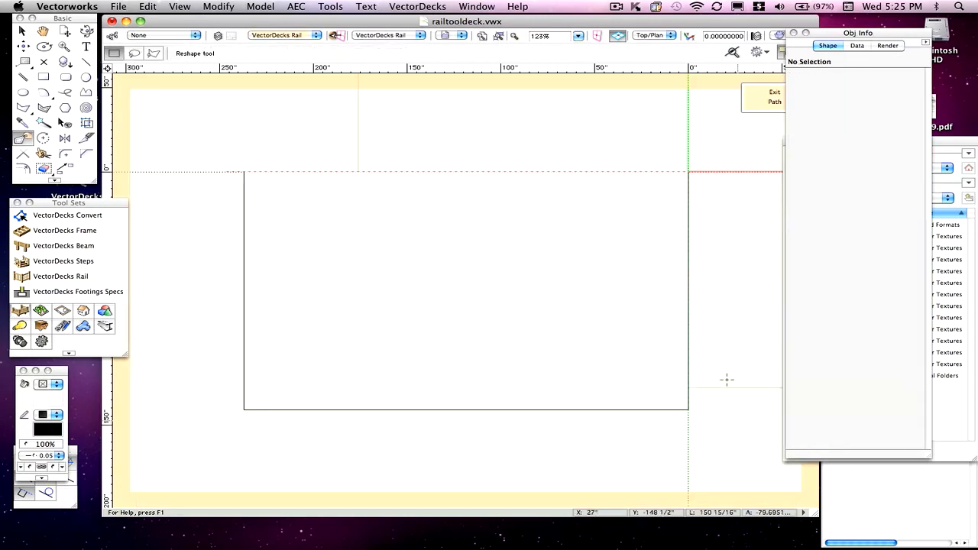
click(86, 154)
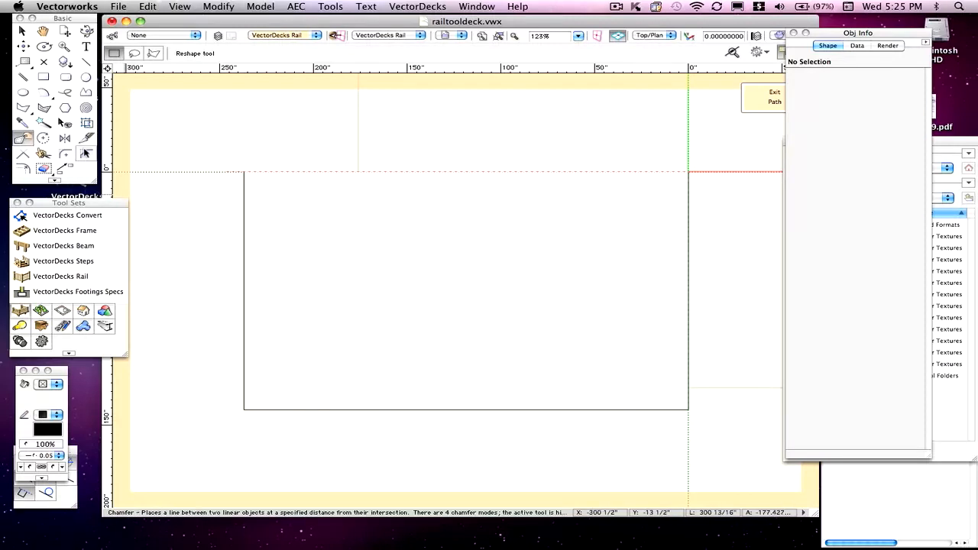
click(685, 364)
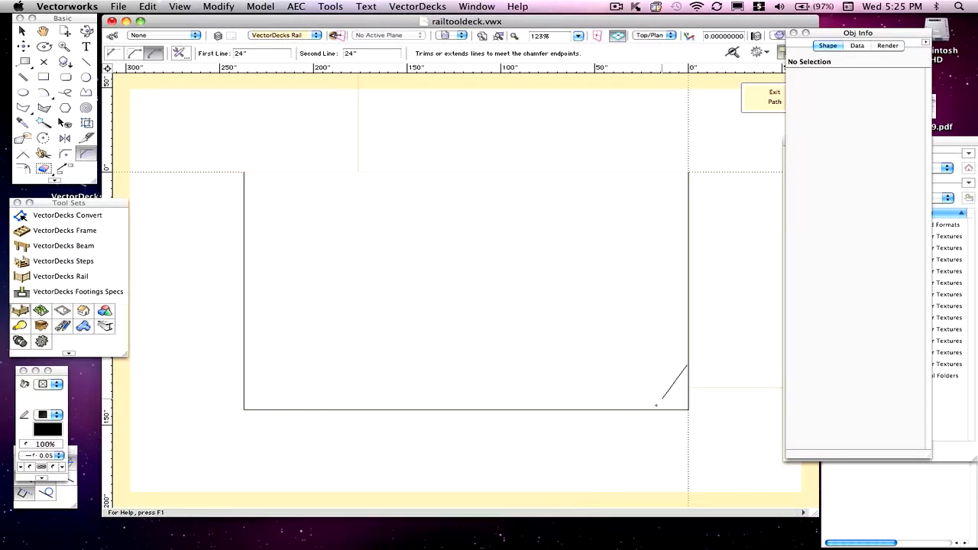
click(655, 409)
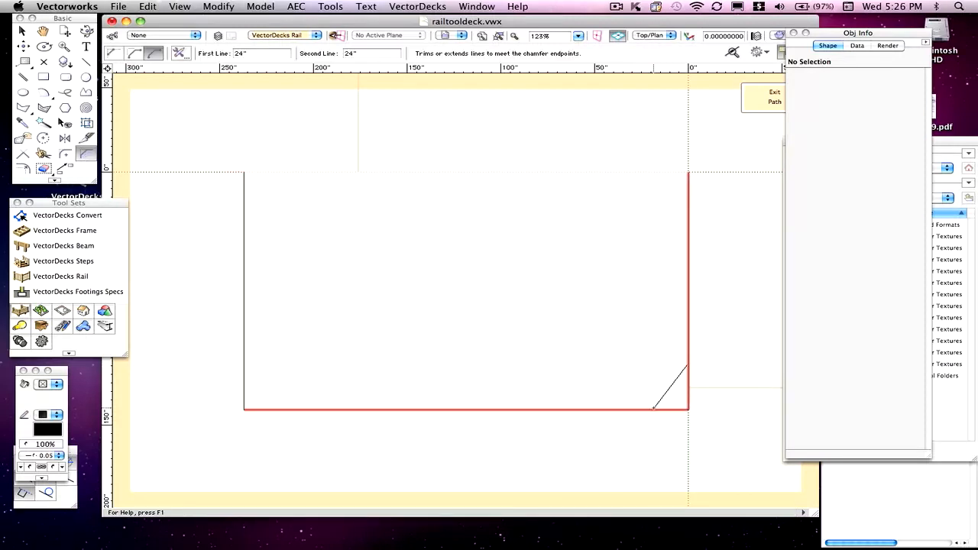
click(291, 409)
click(246, 372)
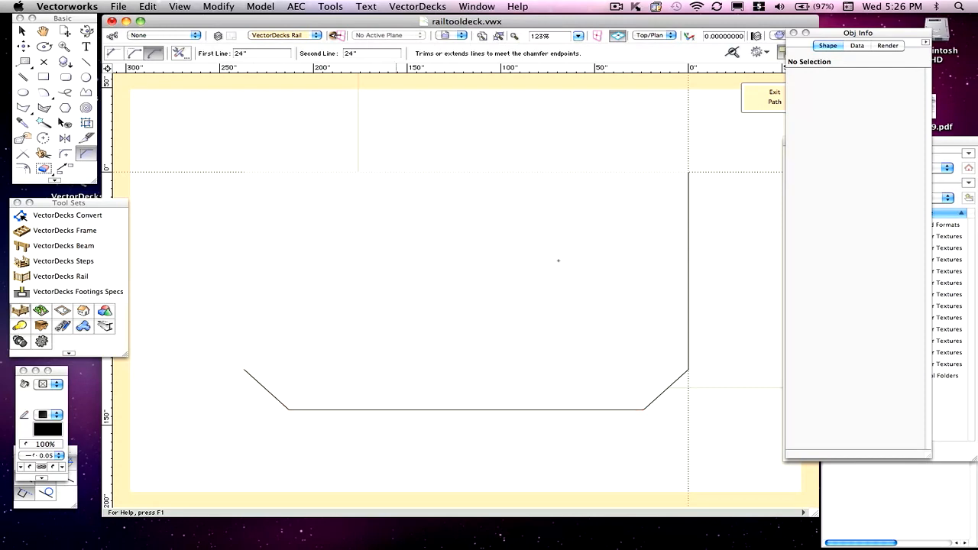
click(759, 103)
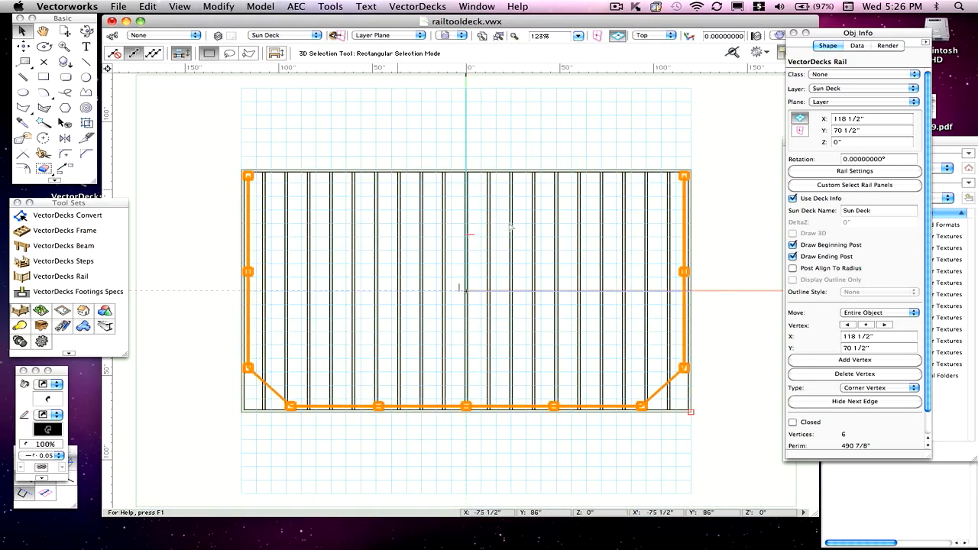
Step: Edit the deck frame's path to match the rail, chamfering both lower corners by 24", and exit the path
click(689, 391)
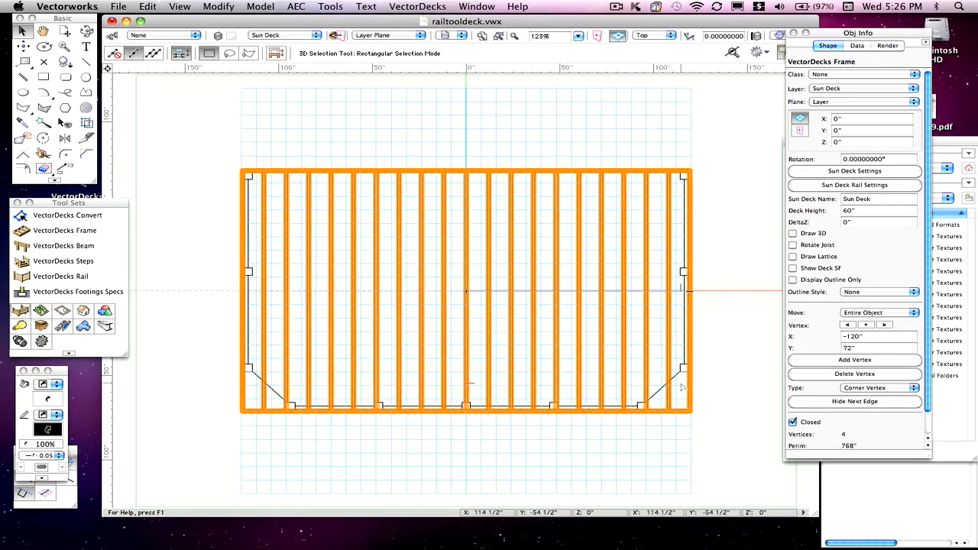
right_click(697, 405)
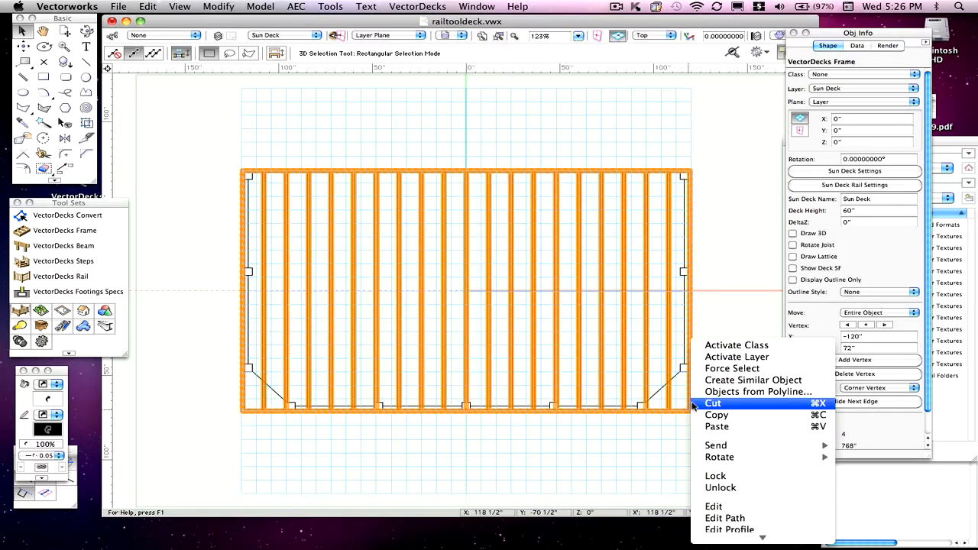
click(723, 519)
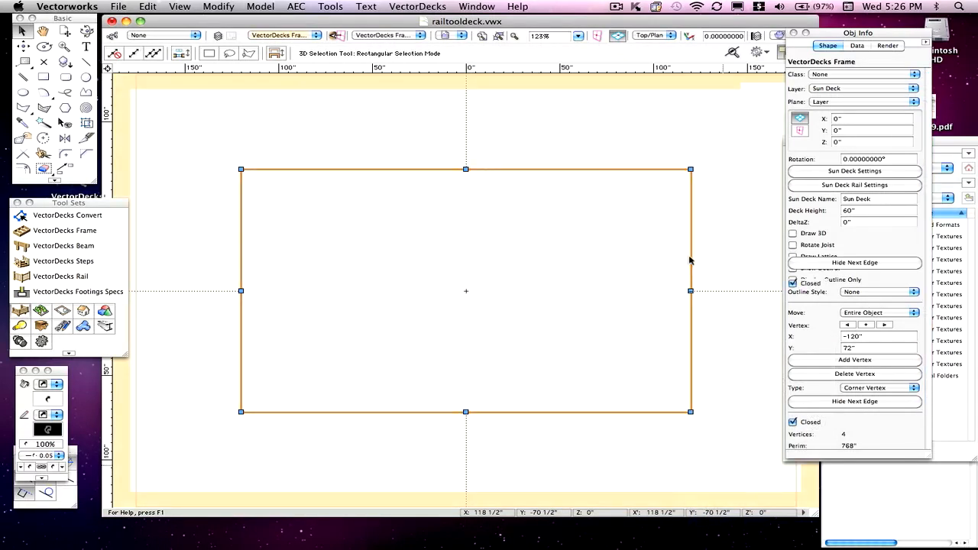
click(86, 153)
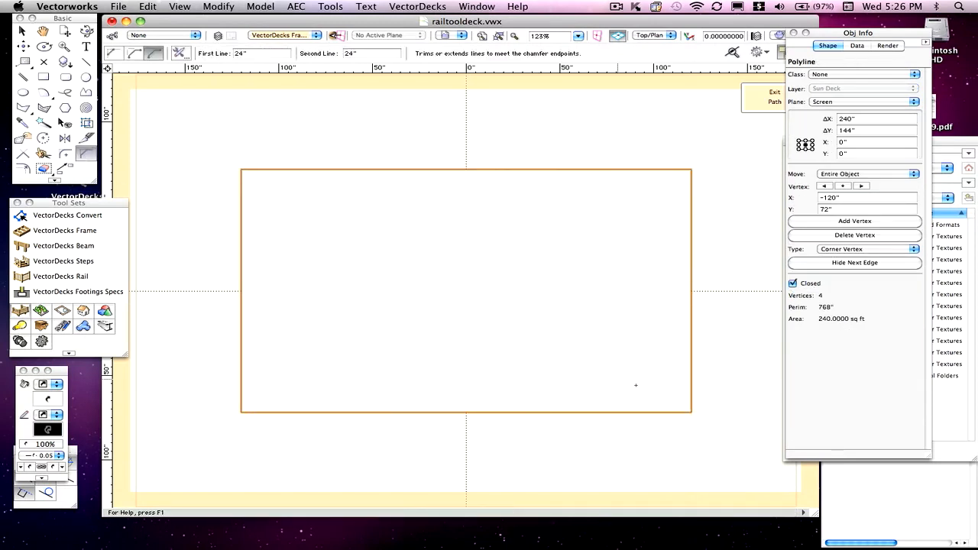
click(694, 381)
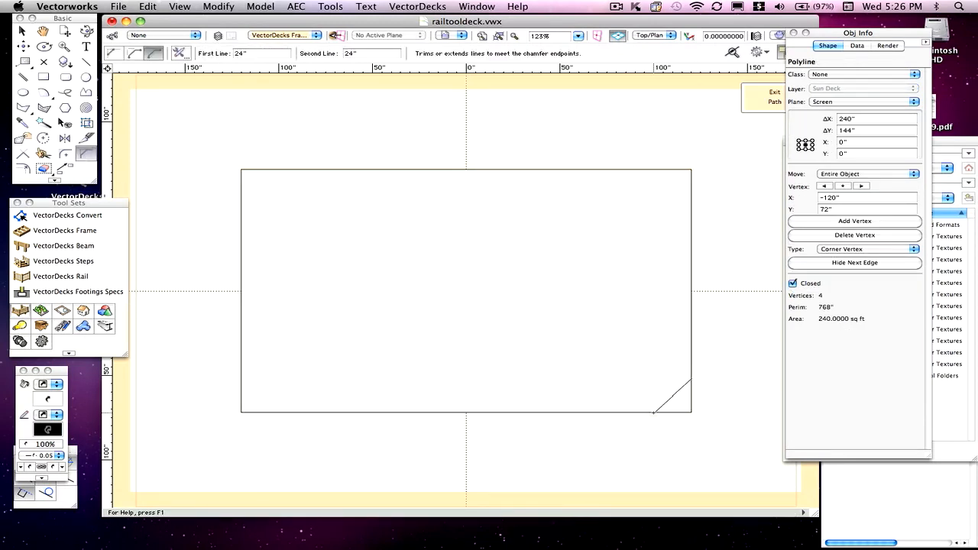
click(593, 406)
click(281, 413)
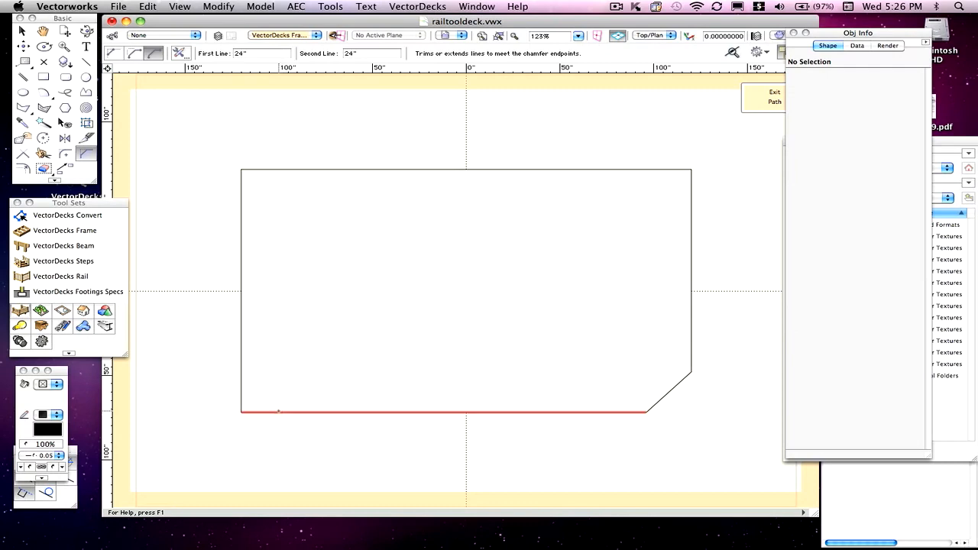
click(244, 371)
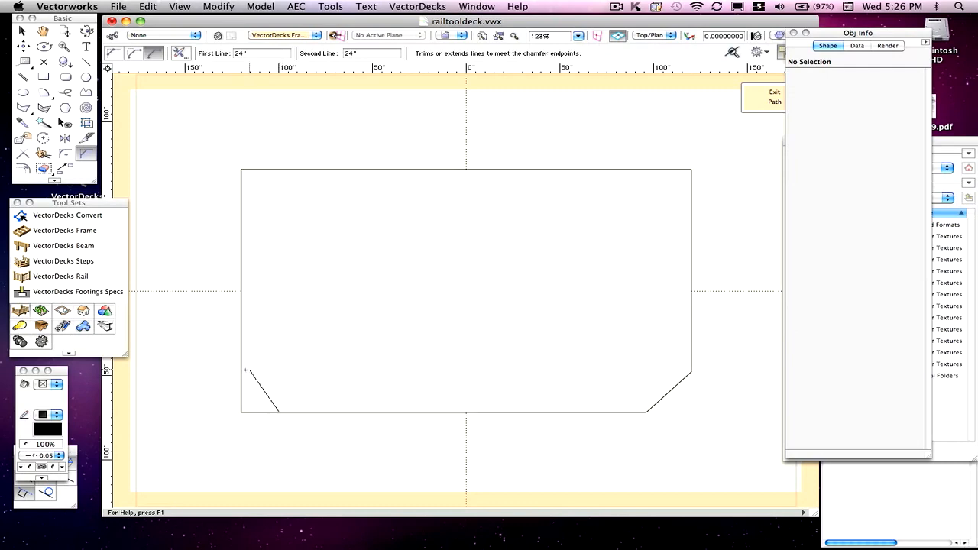
click(765, 102)
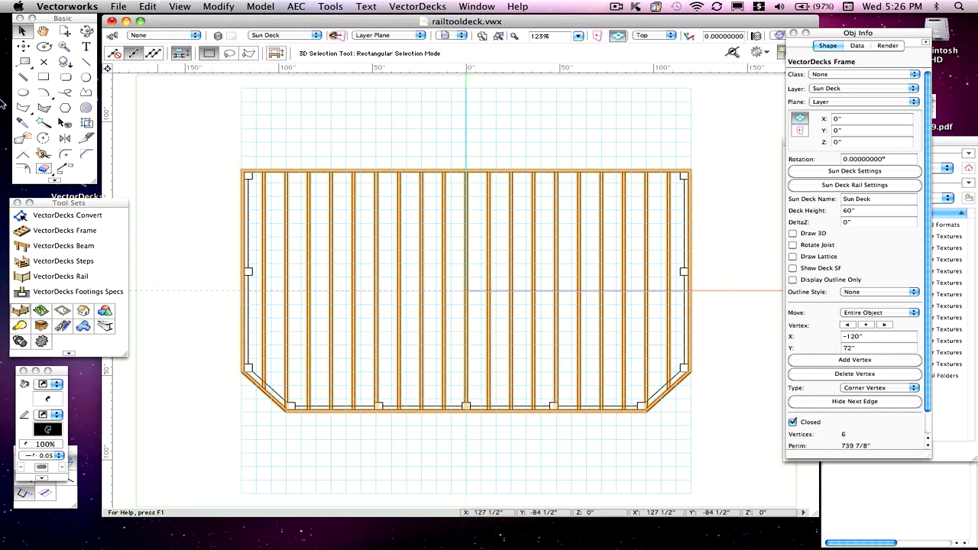
Step: Examine how the rail and its posts follow the frame at the lower-right chamfer, and return to the full Top/Plan view
click(65, 46)
drag(594, 340, 710, 441)
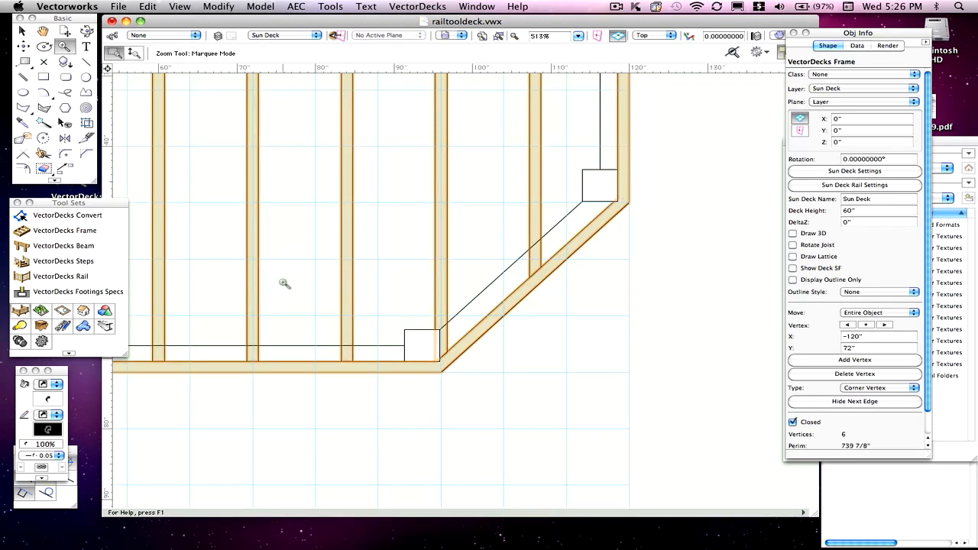
key(super+6)
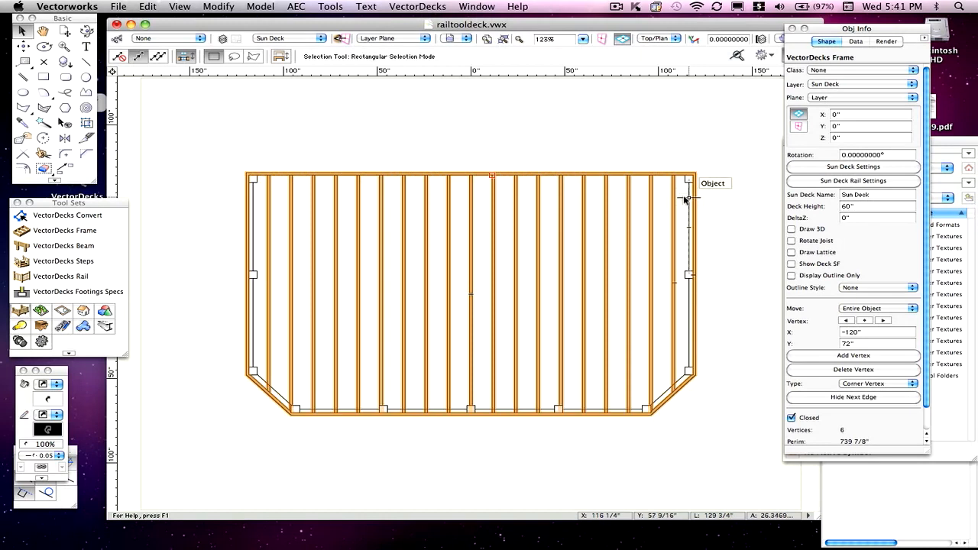
Step: Compare the object properties of the rail with those of the deck frame
click(686, 198)
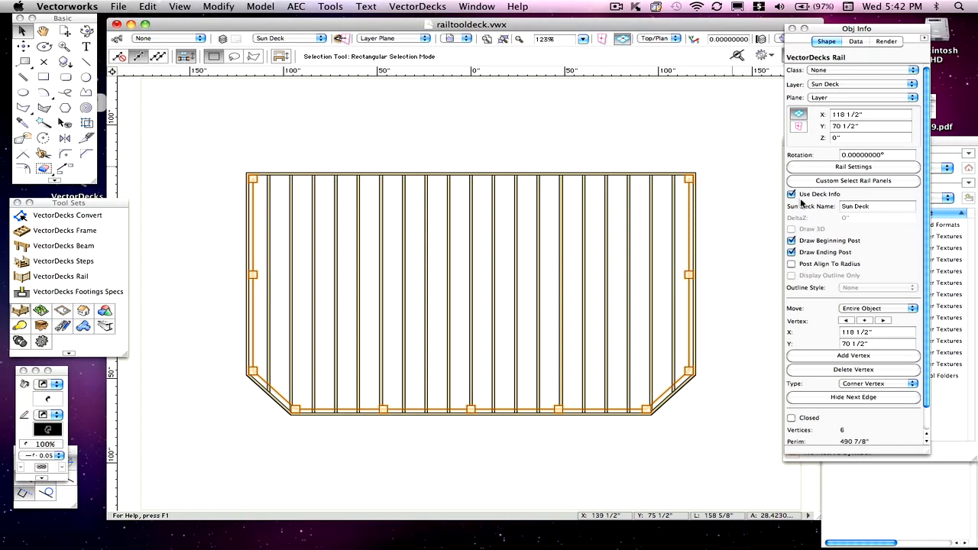
click(607, 175)
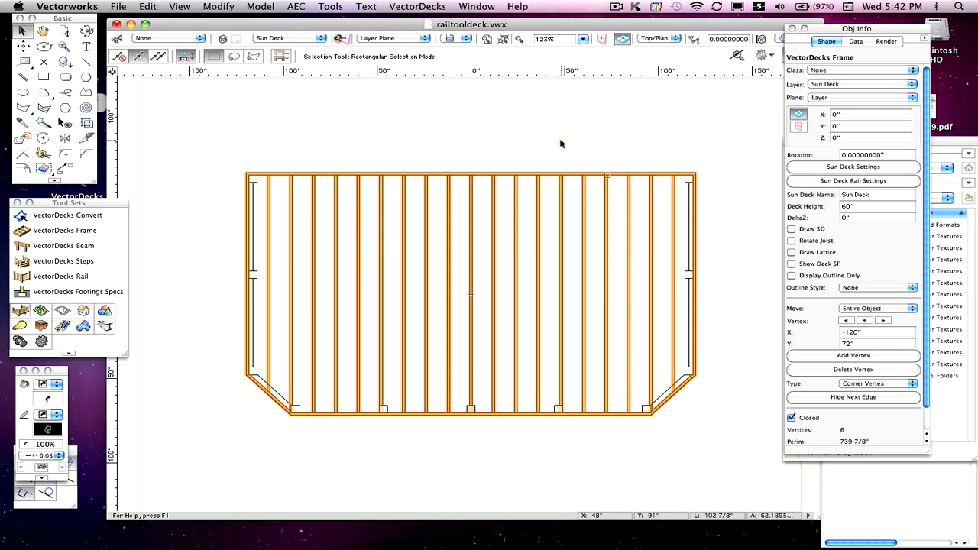
Step: Switch the rail's Use Deck Info option off and back on, and check the Sun Deck Name on the frame
click(689, 181)
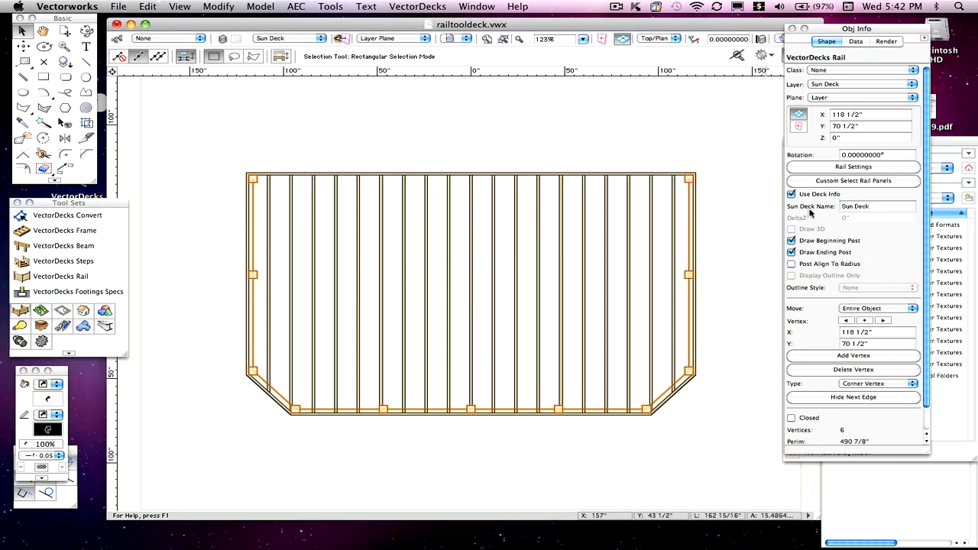
click(792, 194)
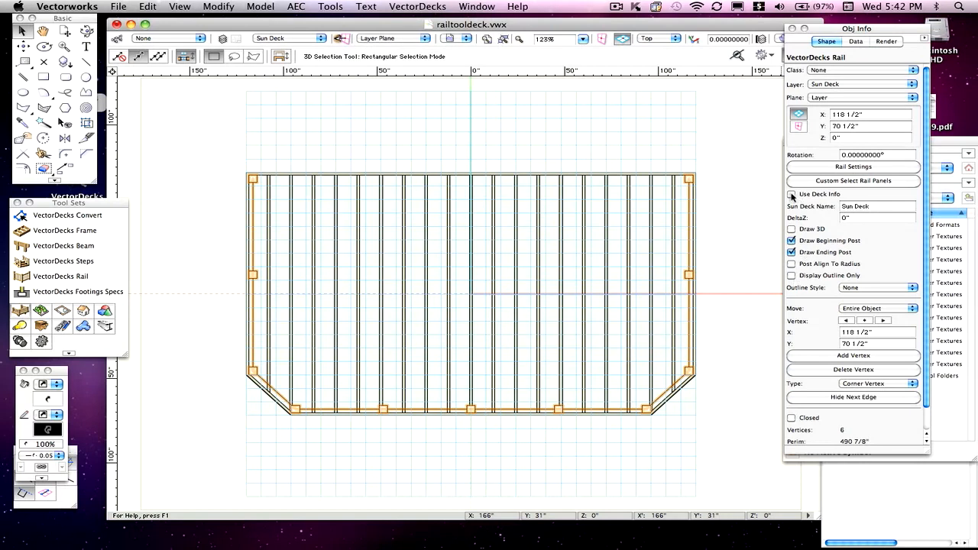
click(792, 194)
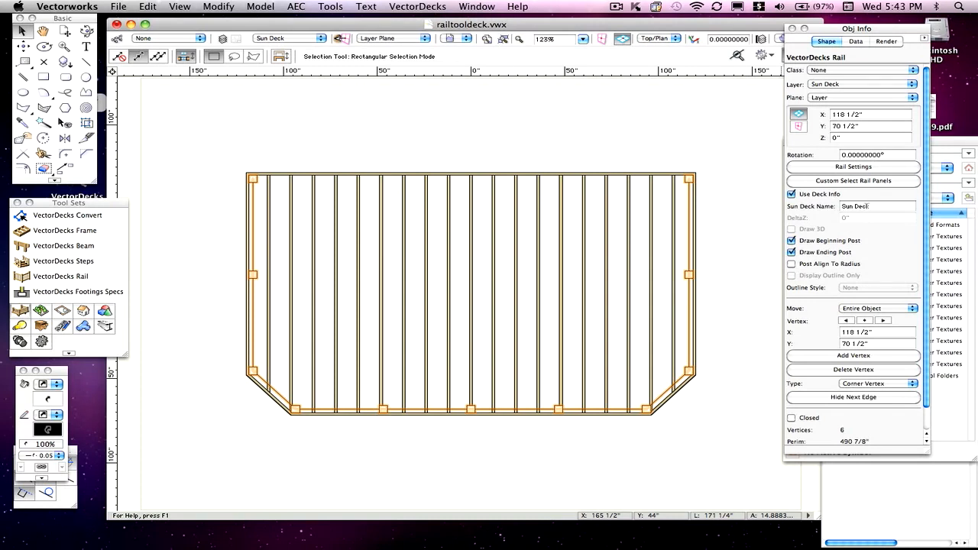
click(631, 175)
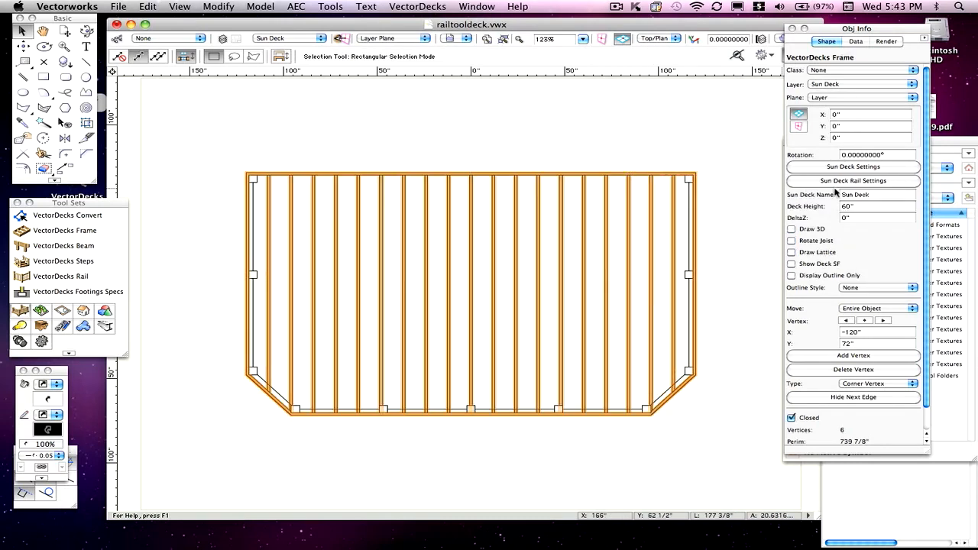
Step: Turn off Draw Beginning Post for the rail to remove the post at the deck's upper-right corner
click(688, 191)
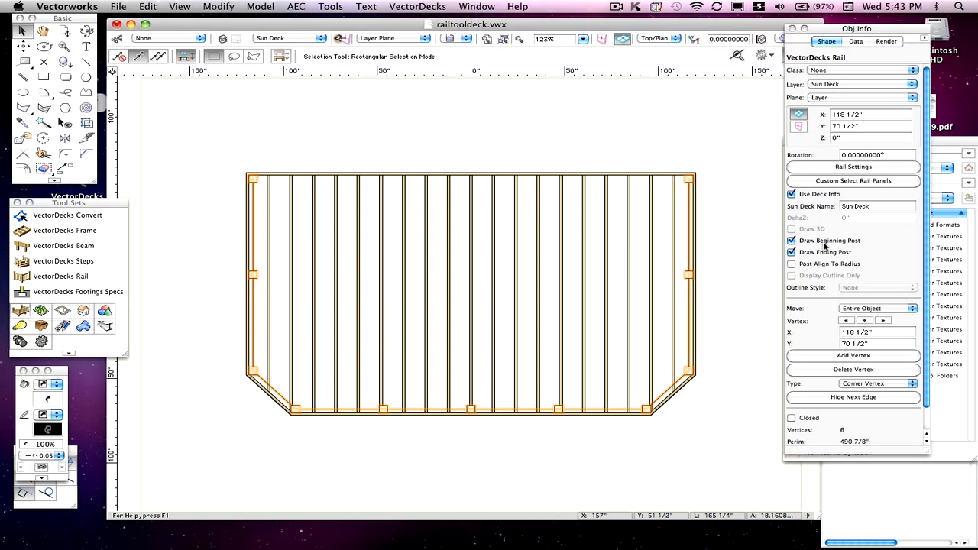
scroll(724, 203, up, 2)
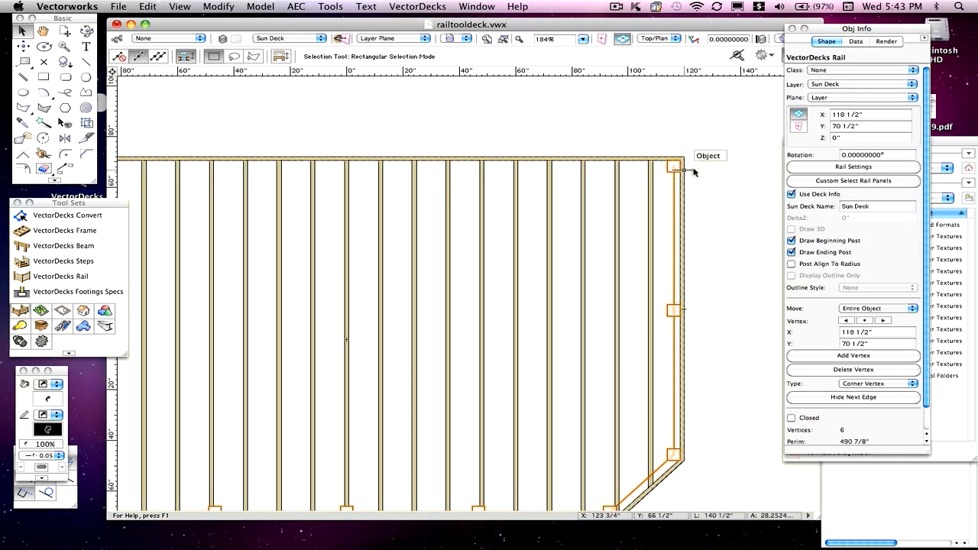
click(791, 241)
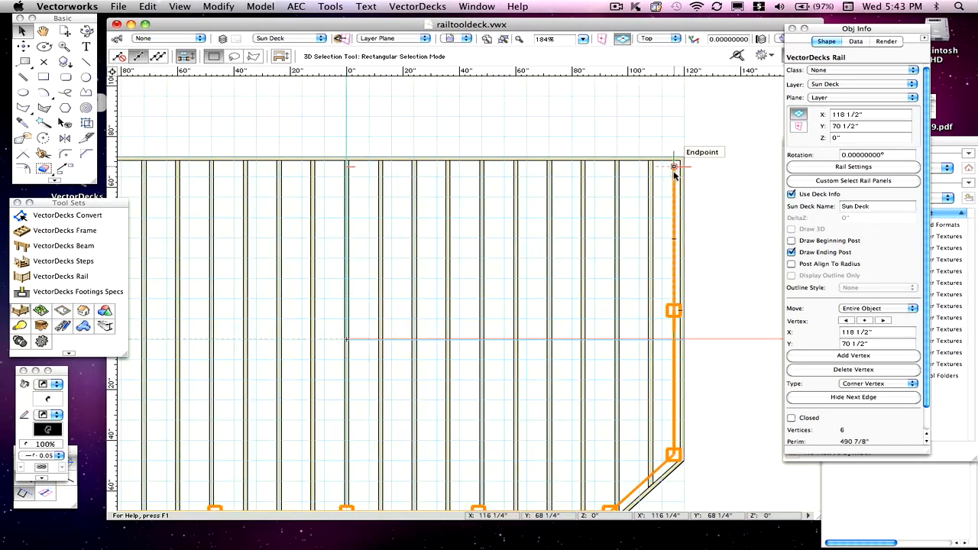
Step: Switch off Draw Ending Post for the rail, and turn both the beginning and ending posts back on
key(super+4)
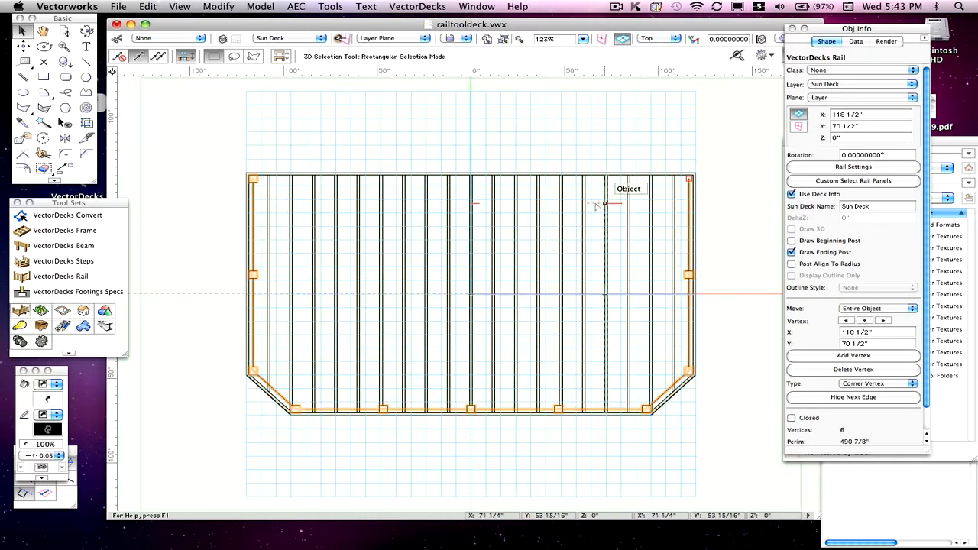
key(F5)
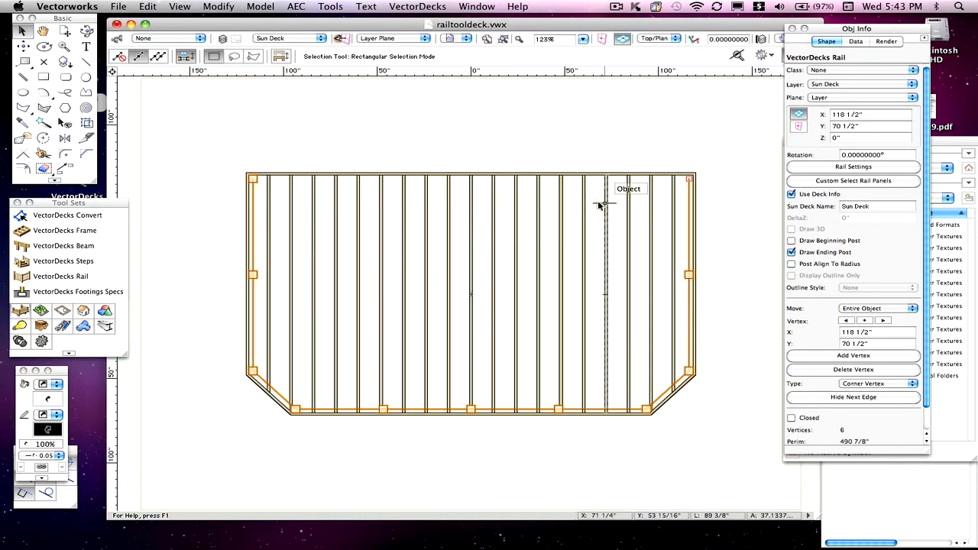
click(792, 253)
key(F5)
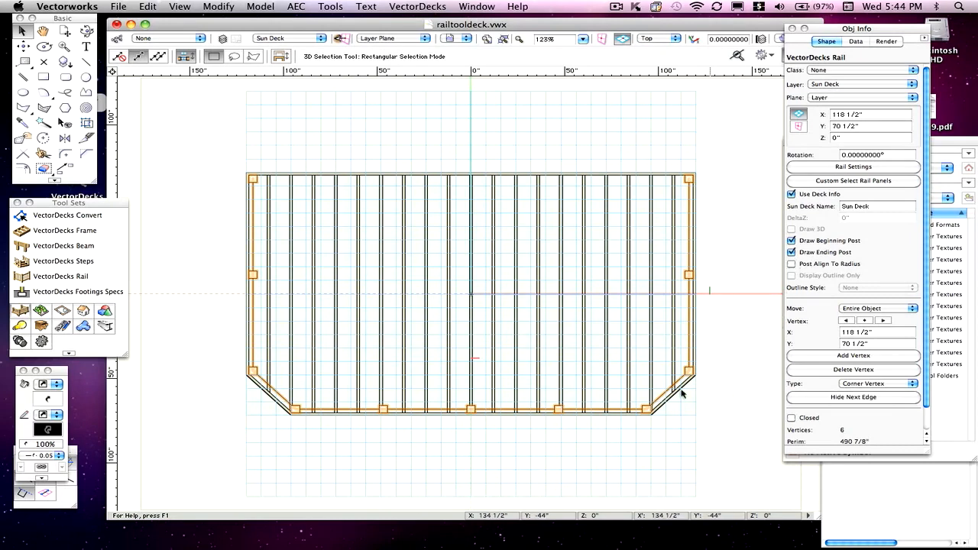
Step: Try Post Align To Radius on the rail posts at the lower-right chamfer, and turn the option off again
scroll(683, 420, up, 2)
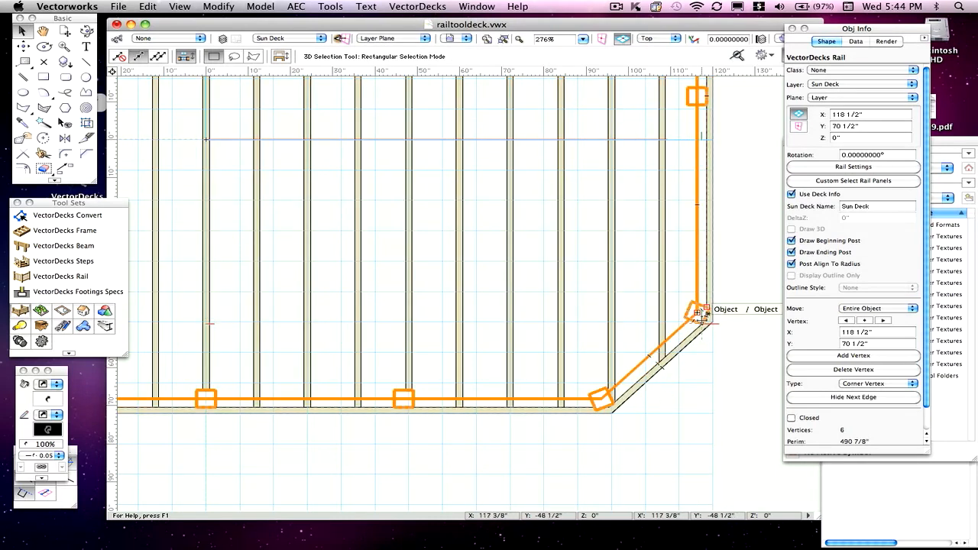
click(792, 263)
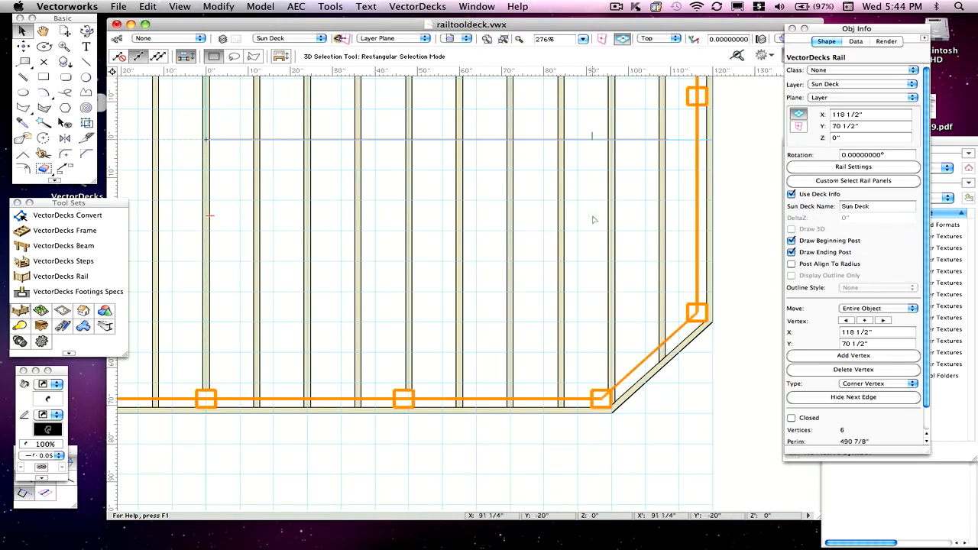
key(super+5)
key(super+4)
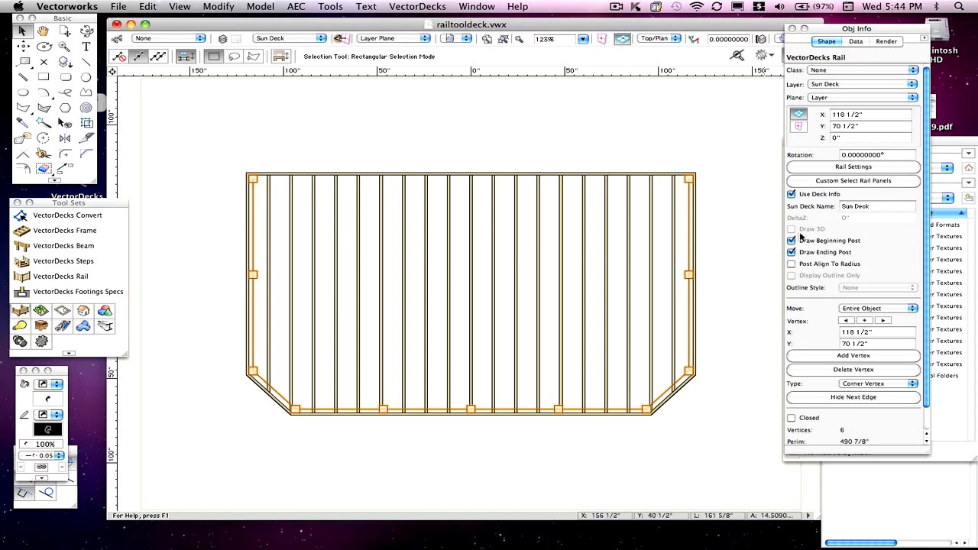
Step: Turn on Draw 3D for the deck frame and show the deck with its rail in Right Isometric view
click(675, 159)
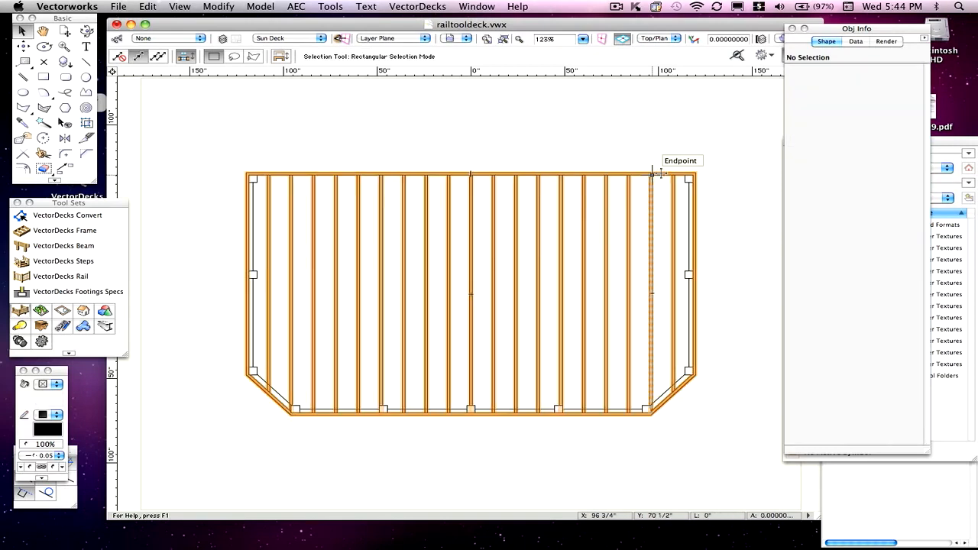
click(654, 175)
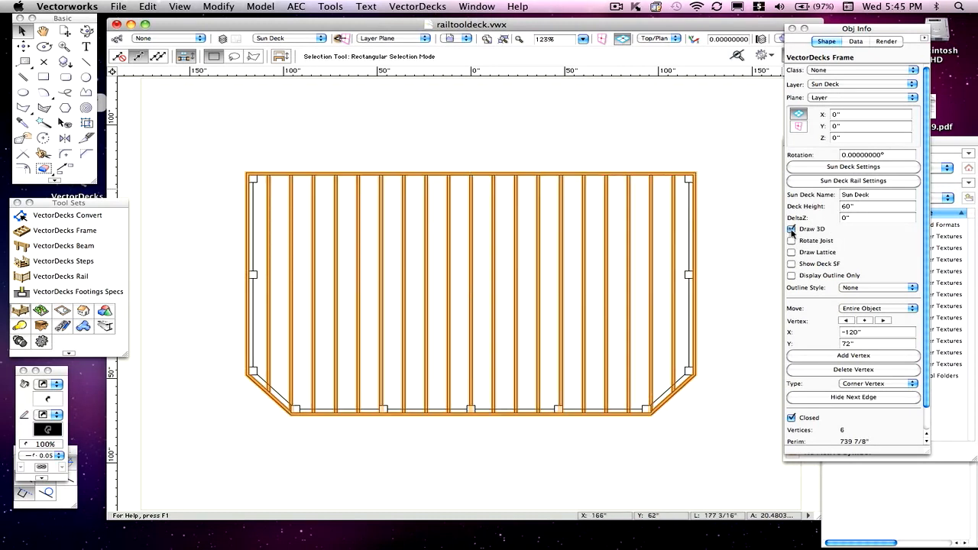
key(5)
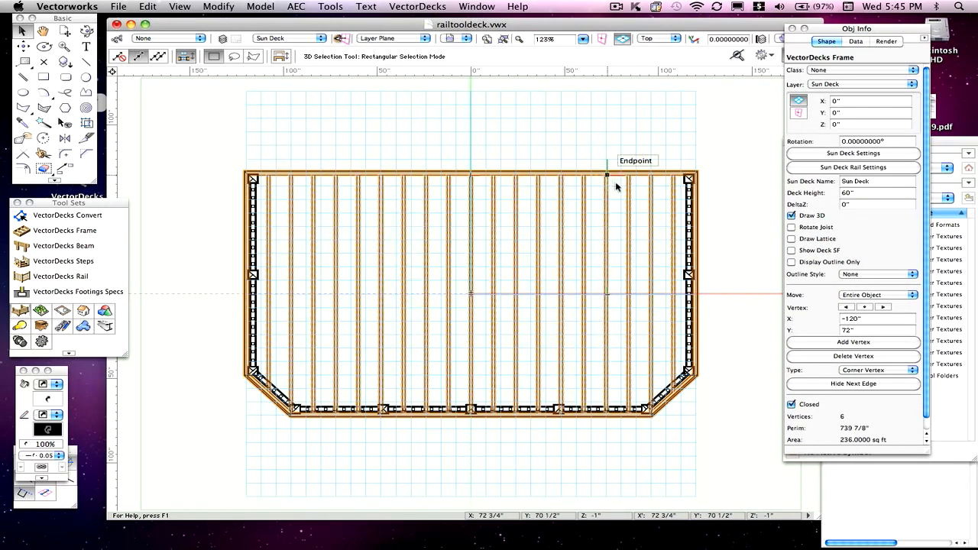
click(676, 39)
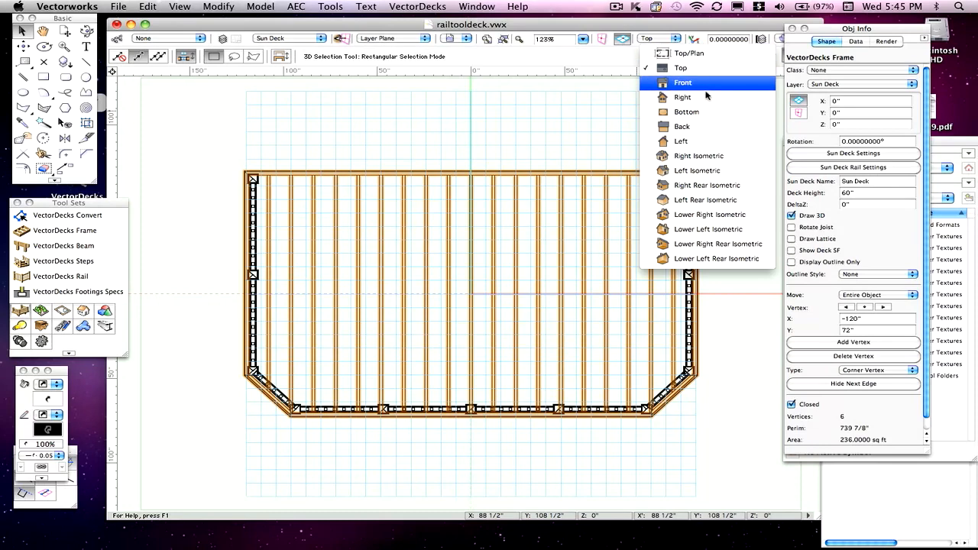
click(699, 156)
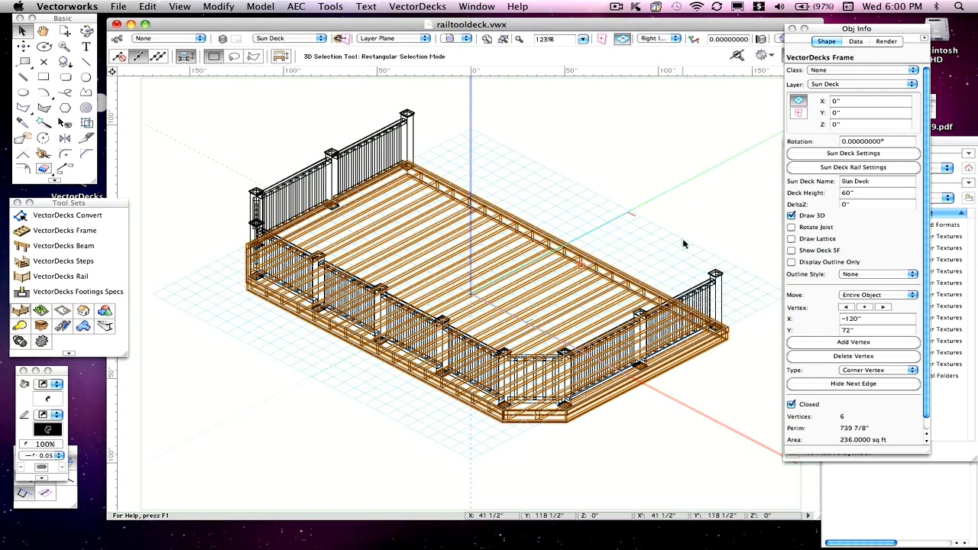
Step: Switch the rail's Draw Beginning Post and Draw Ending Post options off and back on in the 3D view
click(710, 276)
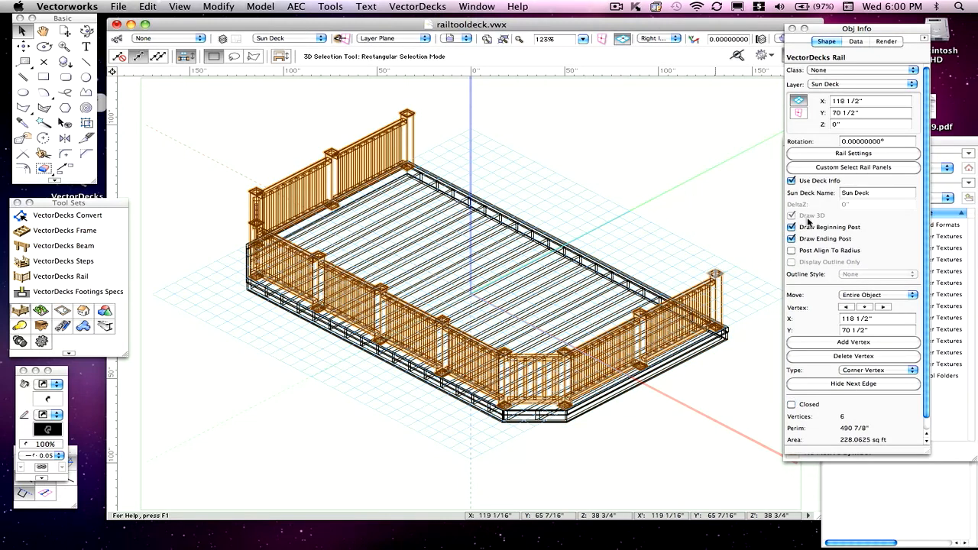
click(793, 239)
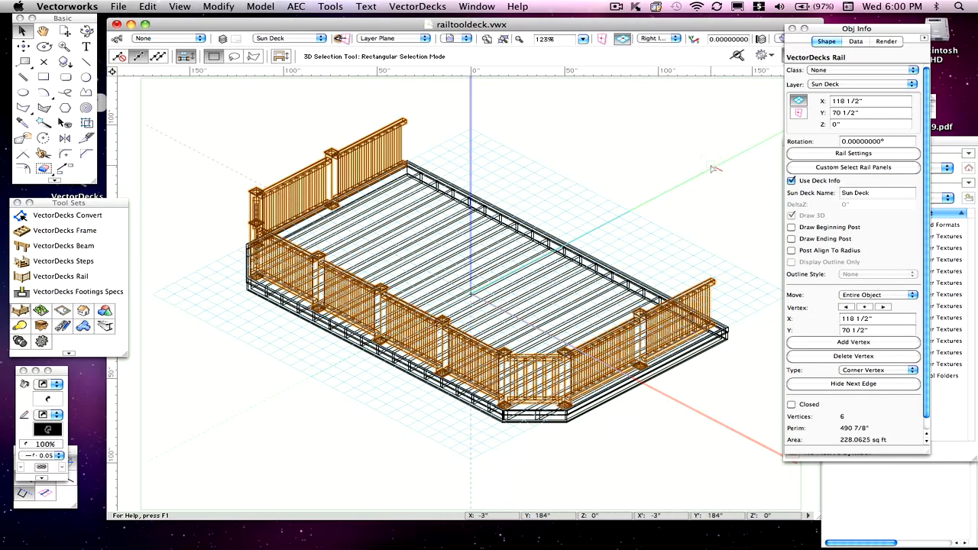
click(792, 239)
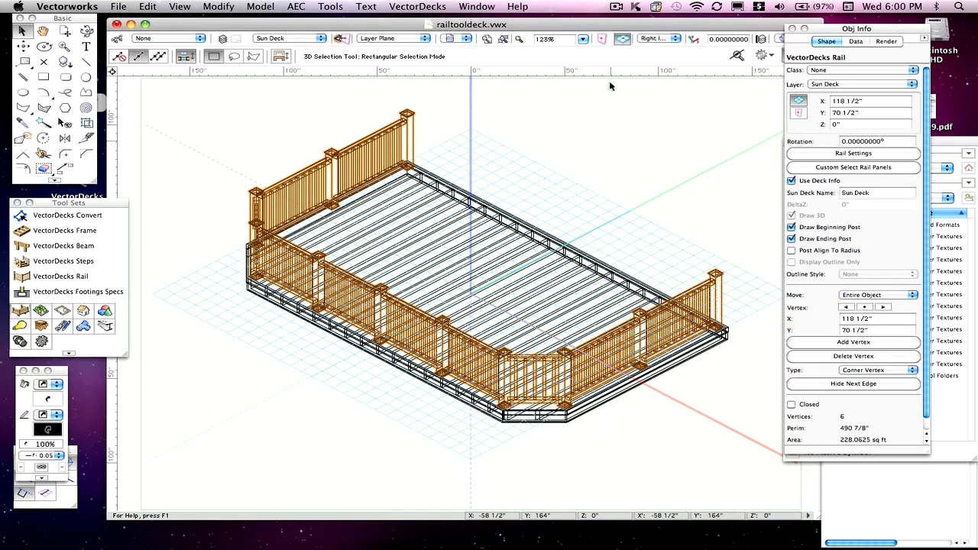
Step: Return to Top/Plan view and turn off Draw 3D for the deck frame
key(F5)
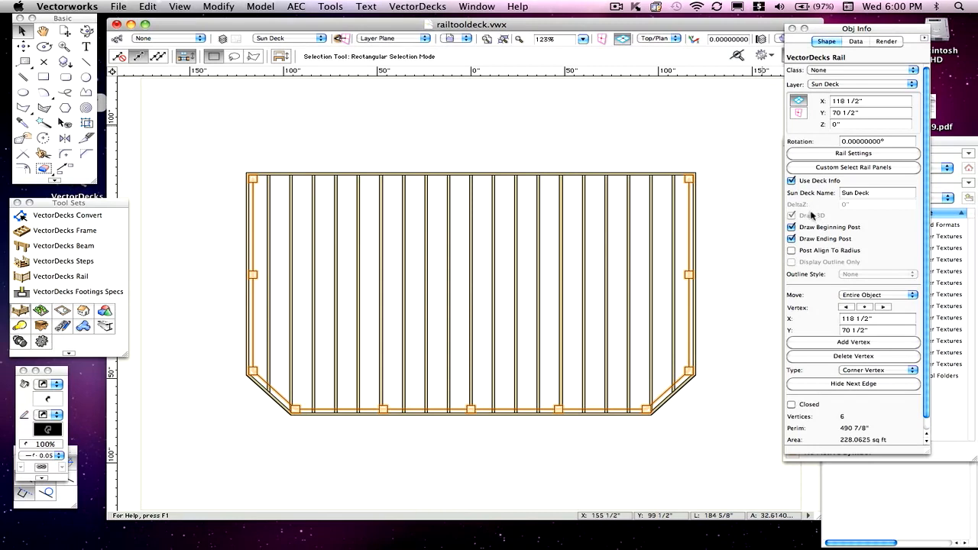
click(626, 174)
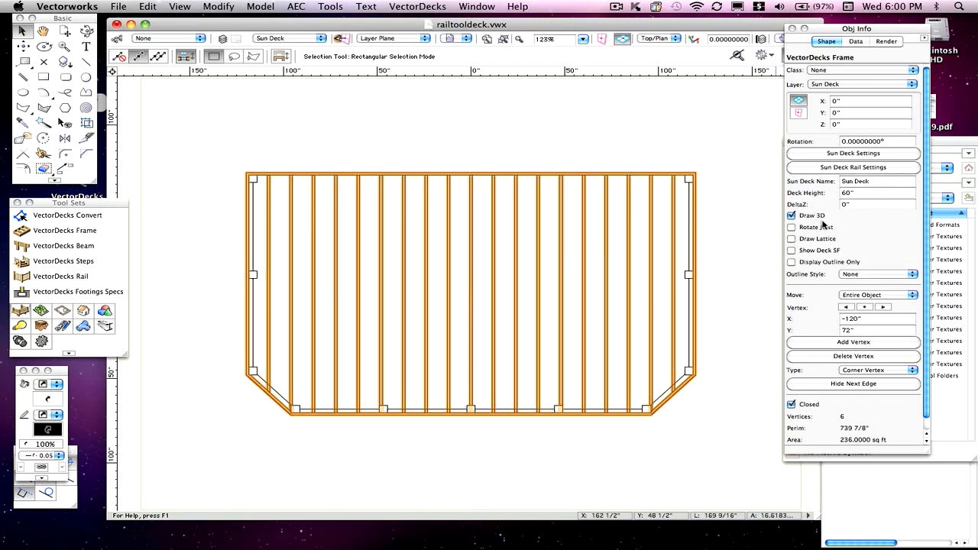
key(5)
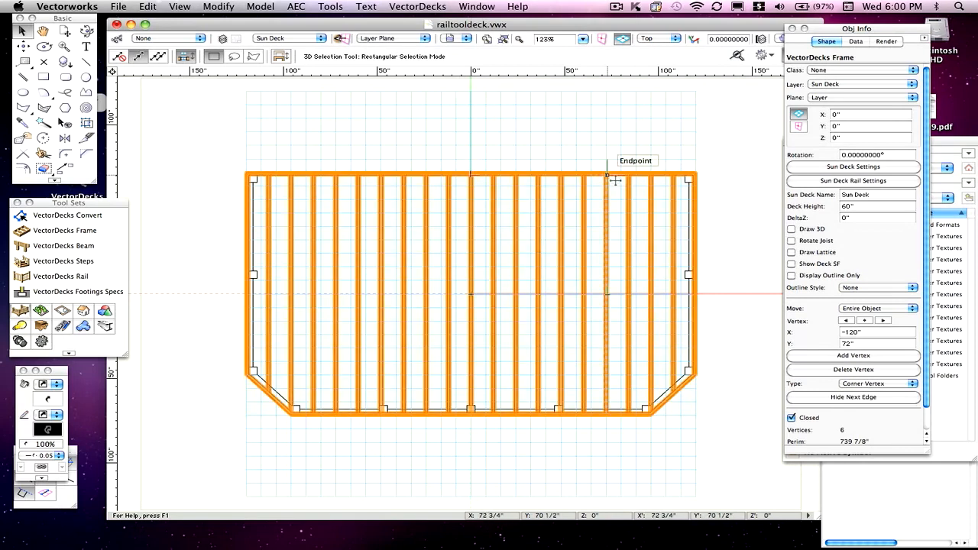
key(F5)
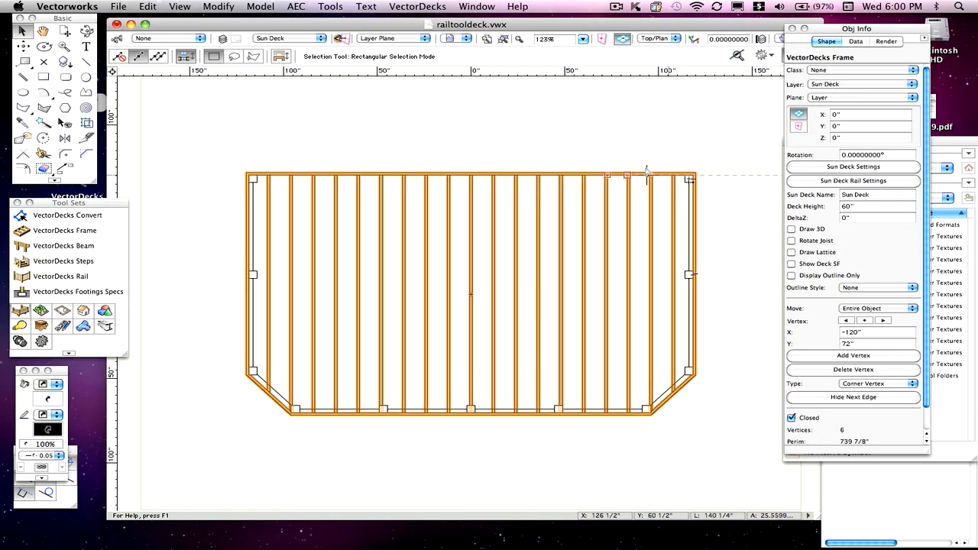
Step: Examine the custom, post object and rail object options in the frame's Sun Deck Rail Settings, and close them without changes
click(840, 183)
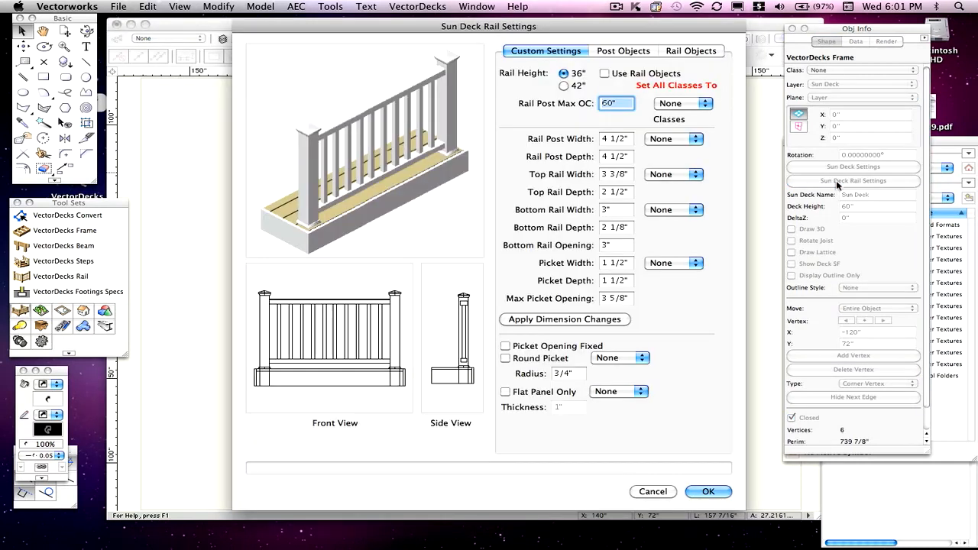
click(630, 50)
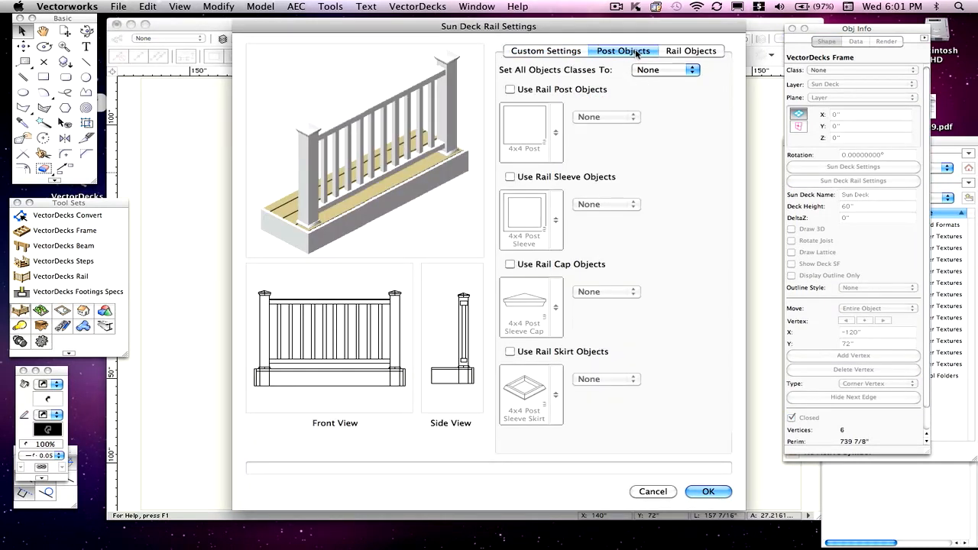
click(677, 52)
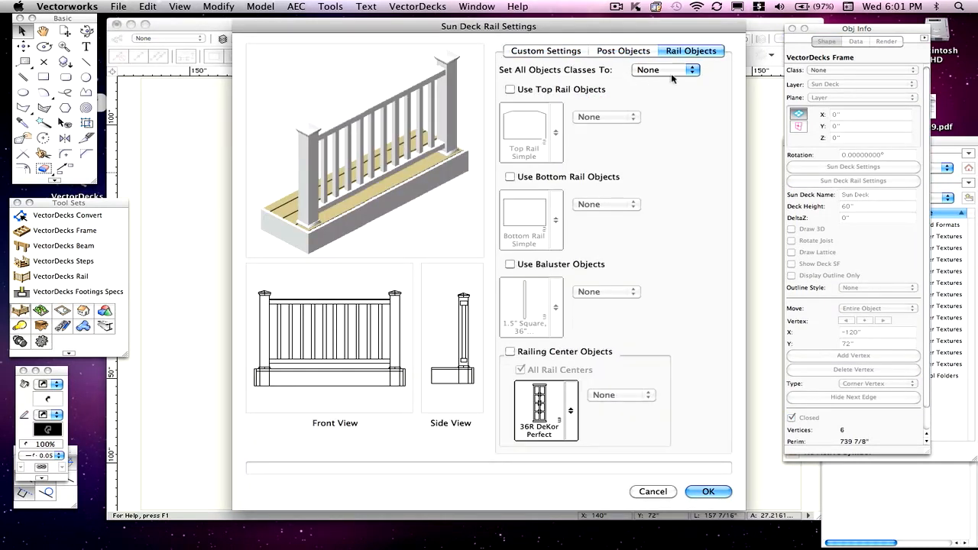
click(669, 492)
Step: Examine the rail's custom panel selection for center pattern objects, and close it without changes
click(690, 274)
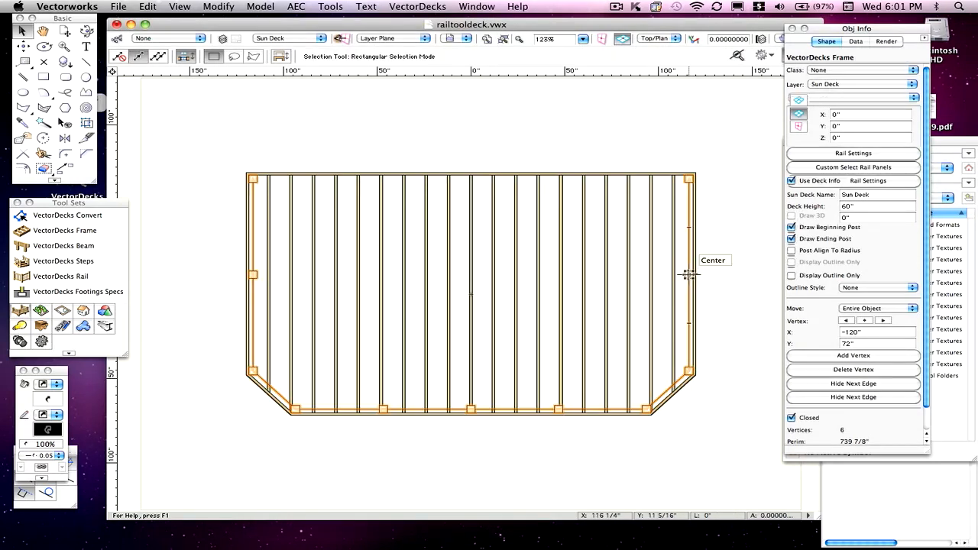
click(867, 184)
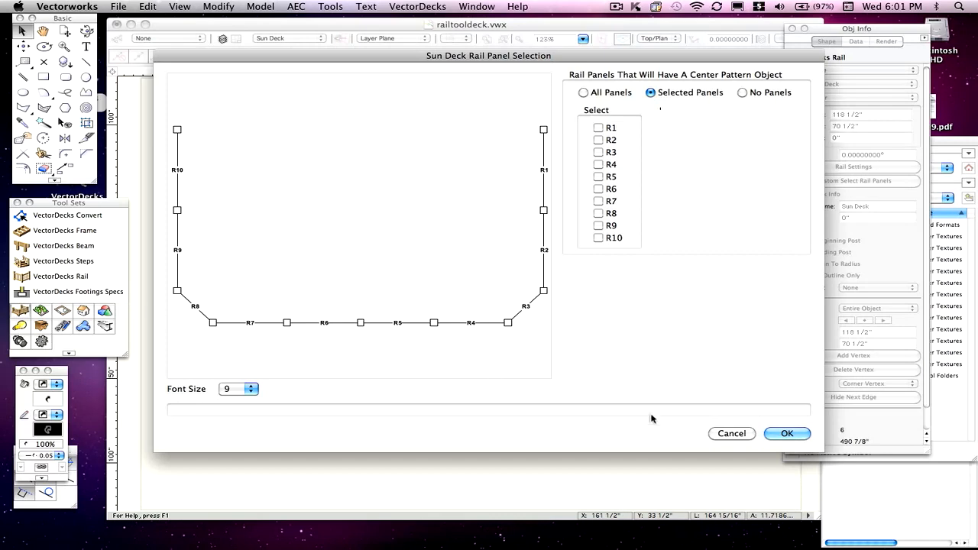
click(730, 434)
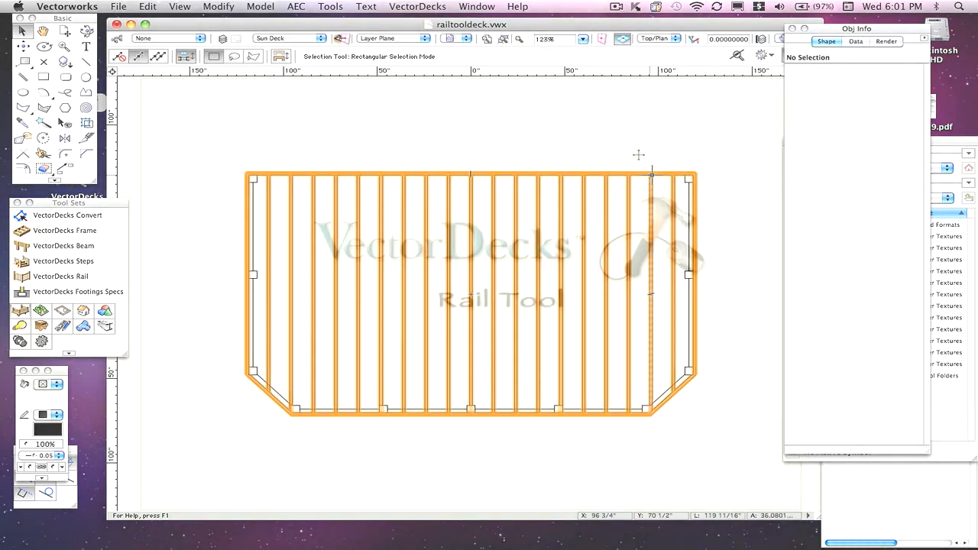